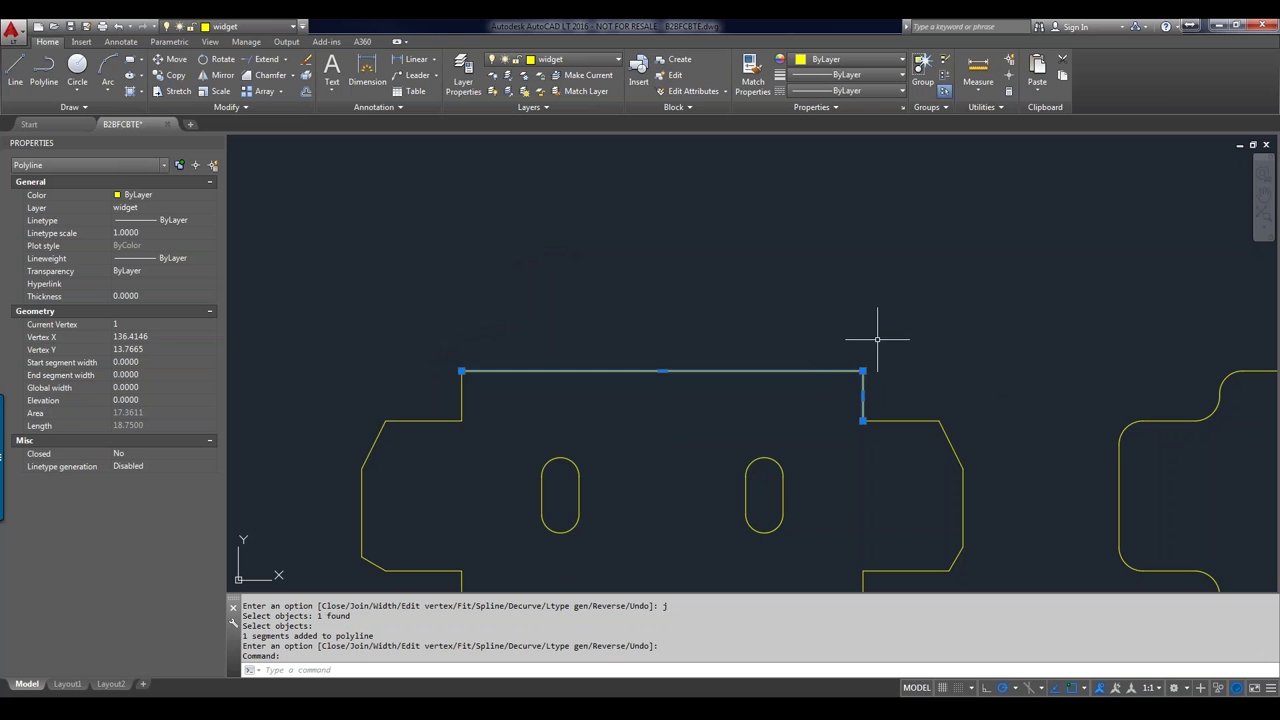
Step: Explode the selected two-segment polyline, turn its short right vertical line into a polyline and join the long top line to it with Edit Polyline
type("x")
key("Return")
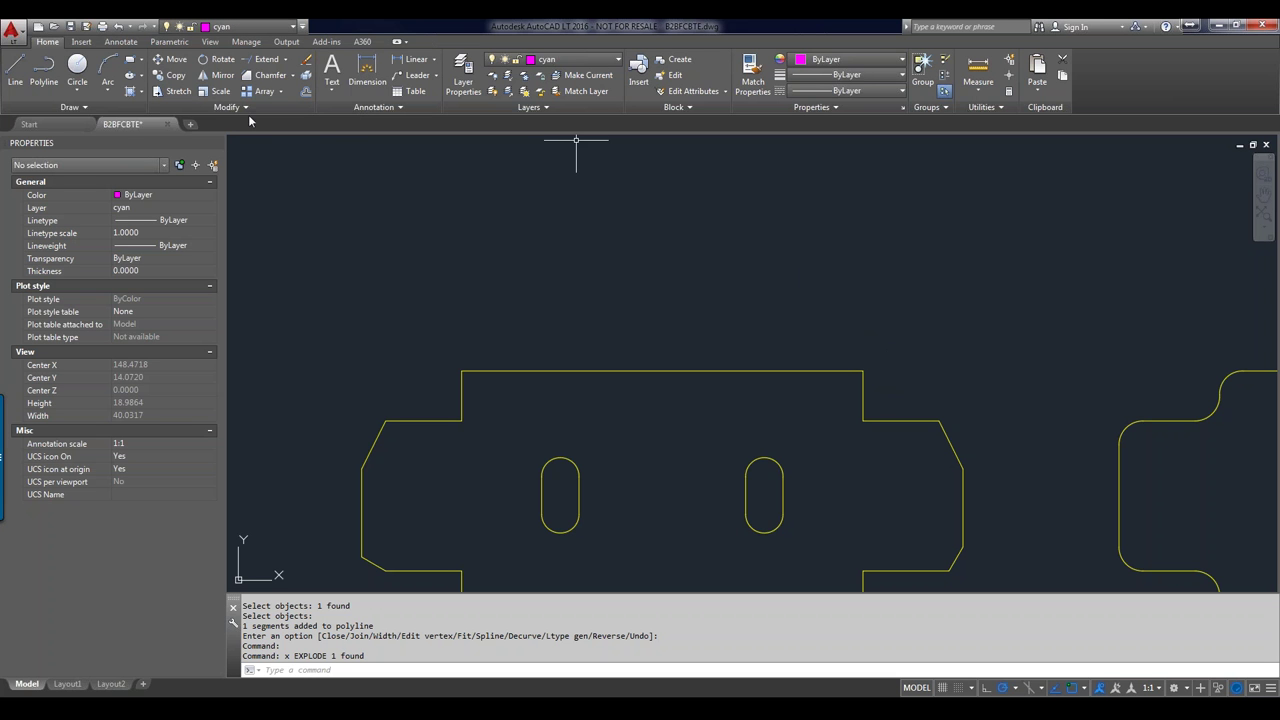
left_click(240, 107)
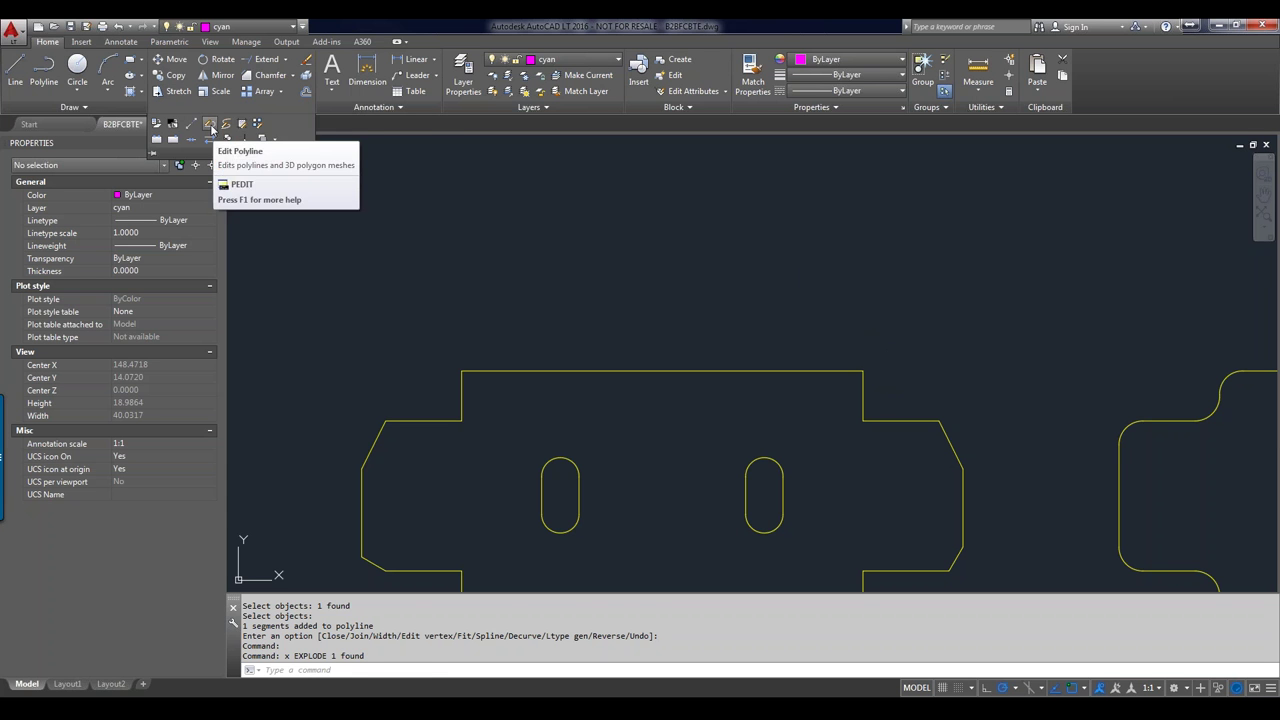
left_click(211, 127)
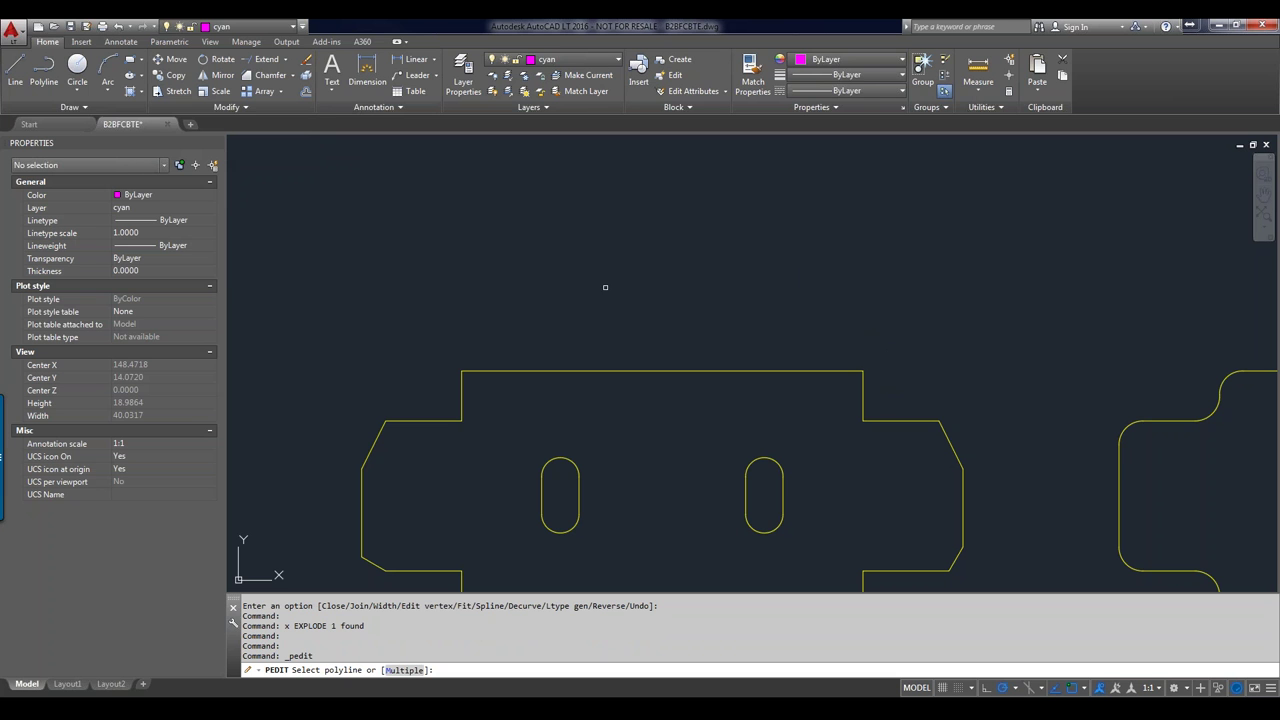
left_click(862, 396)
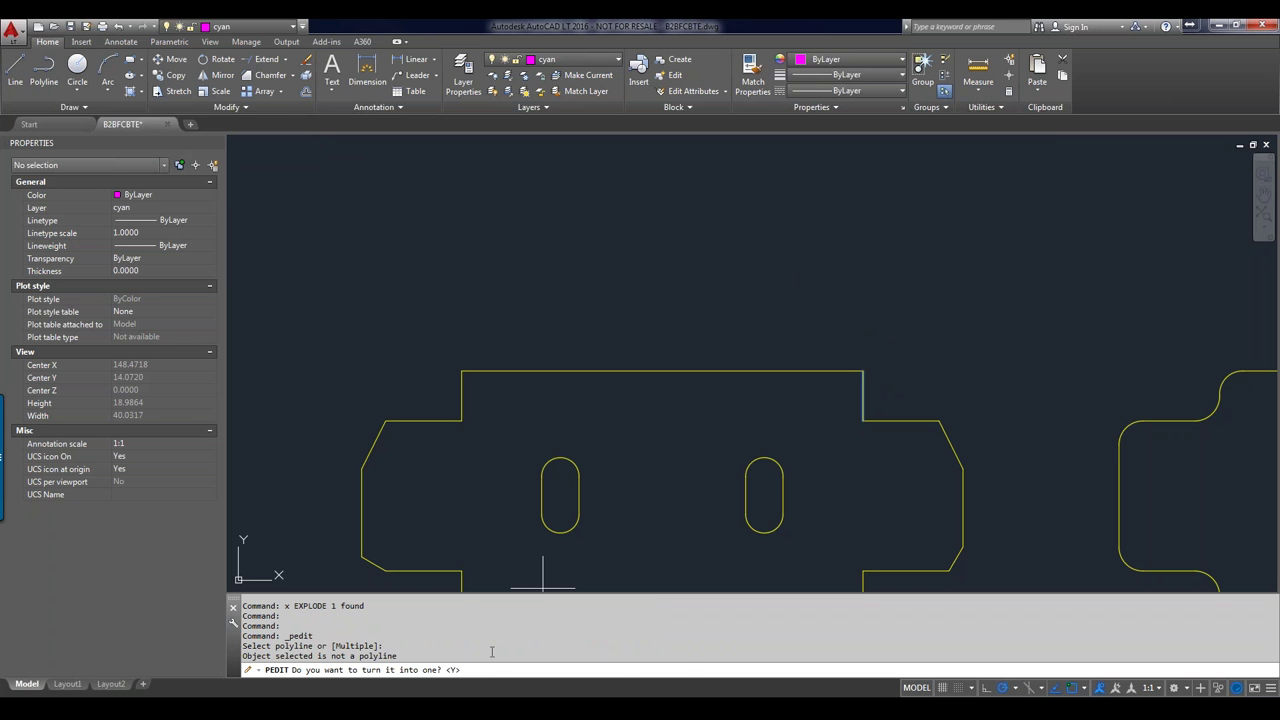
key("Return")
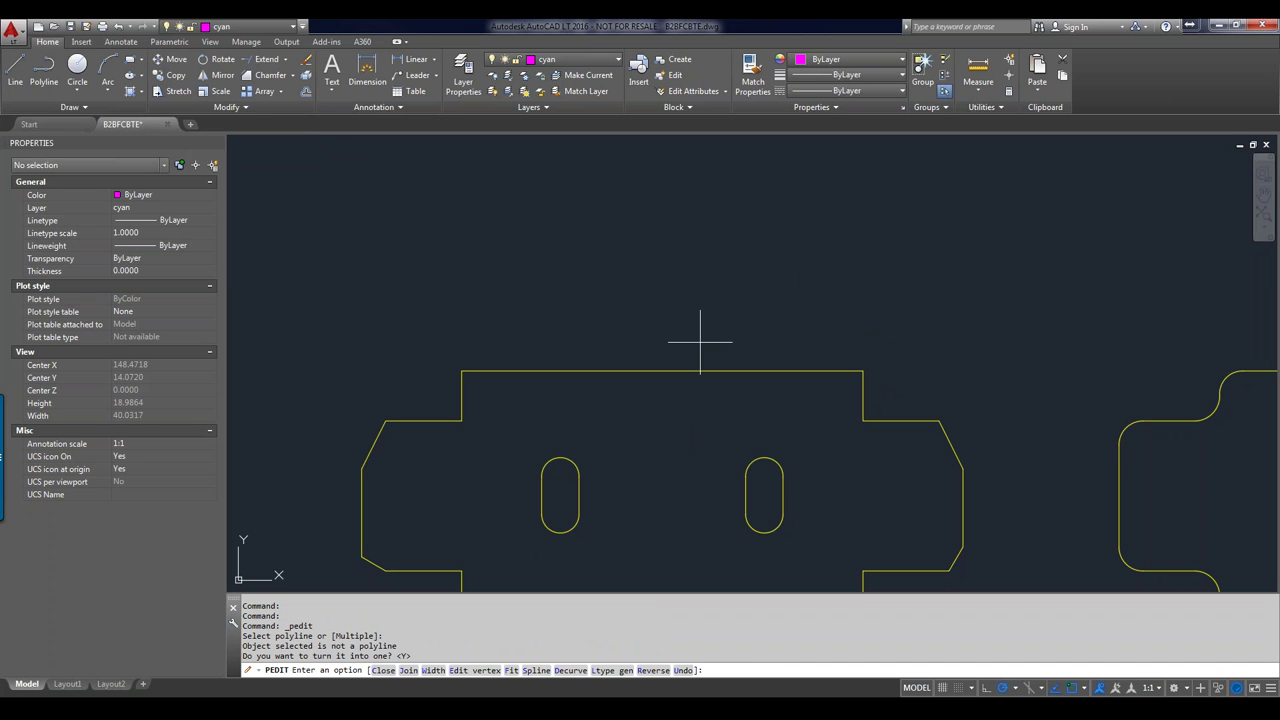
type("j")
key("Return")
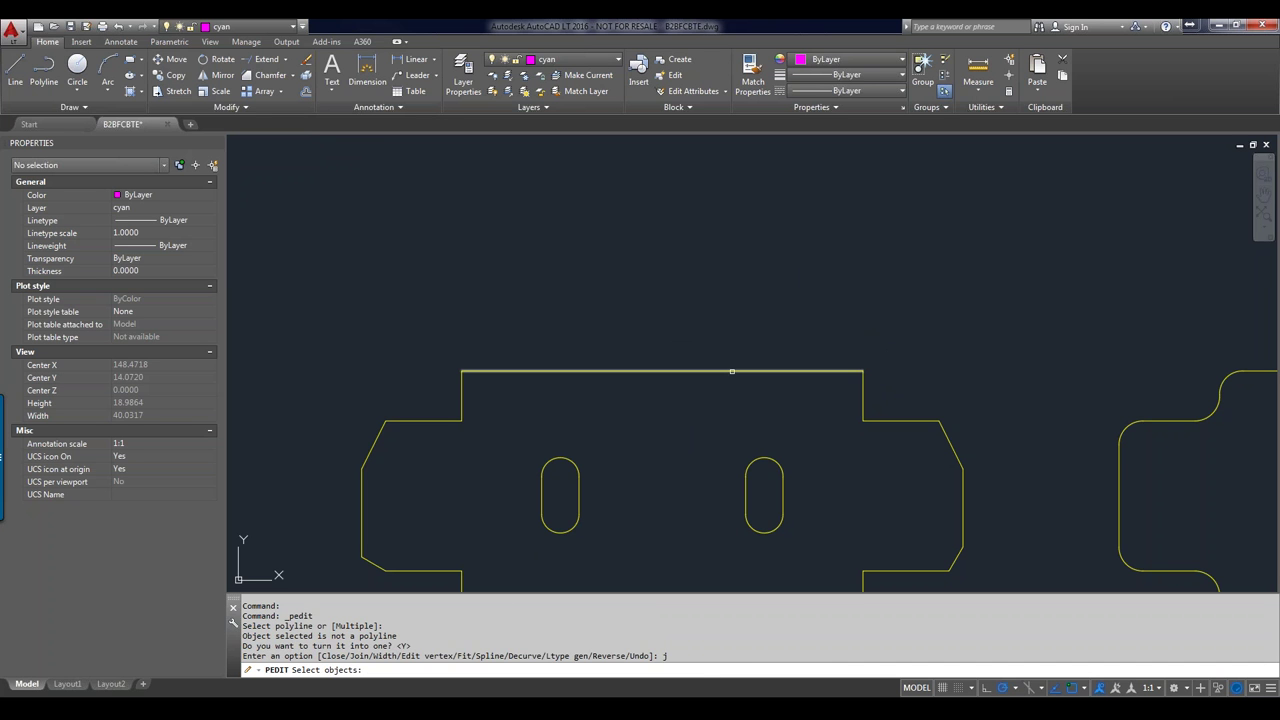
left_click(732, 371)
key("Return")
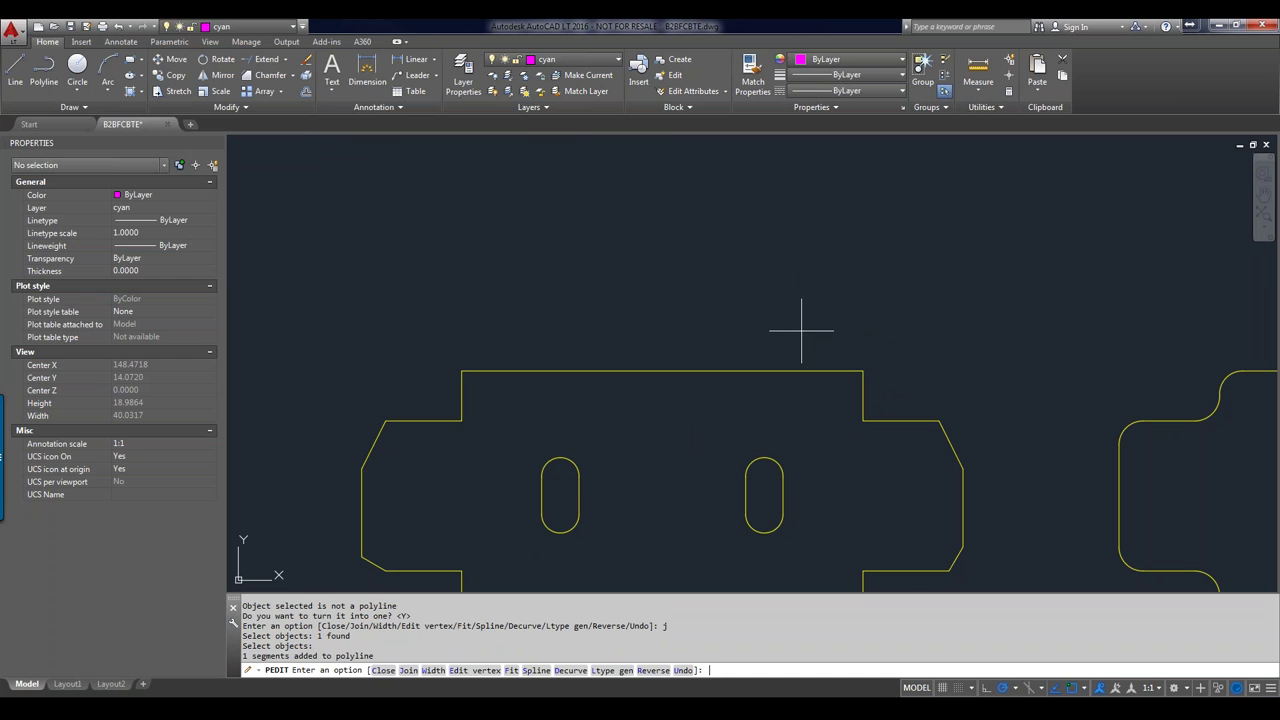
key("Return")
Step: Try to open the joined polyline along the yellow part's upper edge for editing with Edit Polyline
left_click(874, 358)
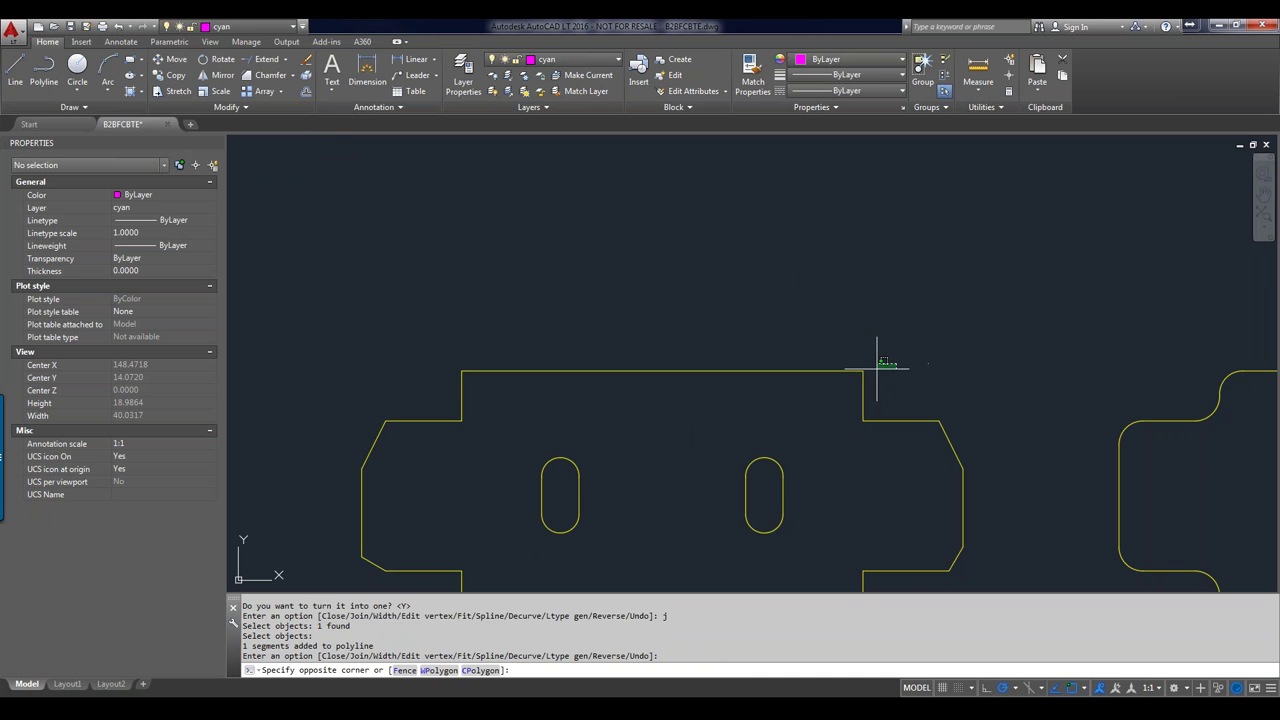
left_click(849, 373)
key("Escape")
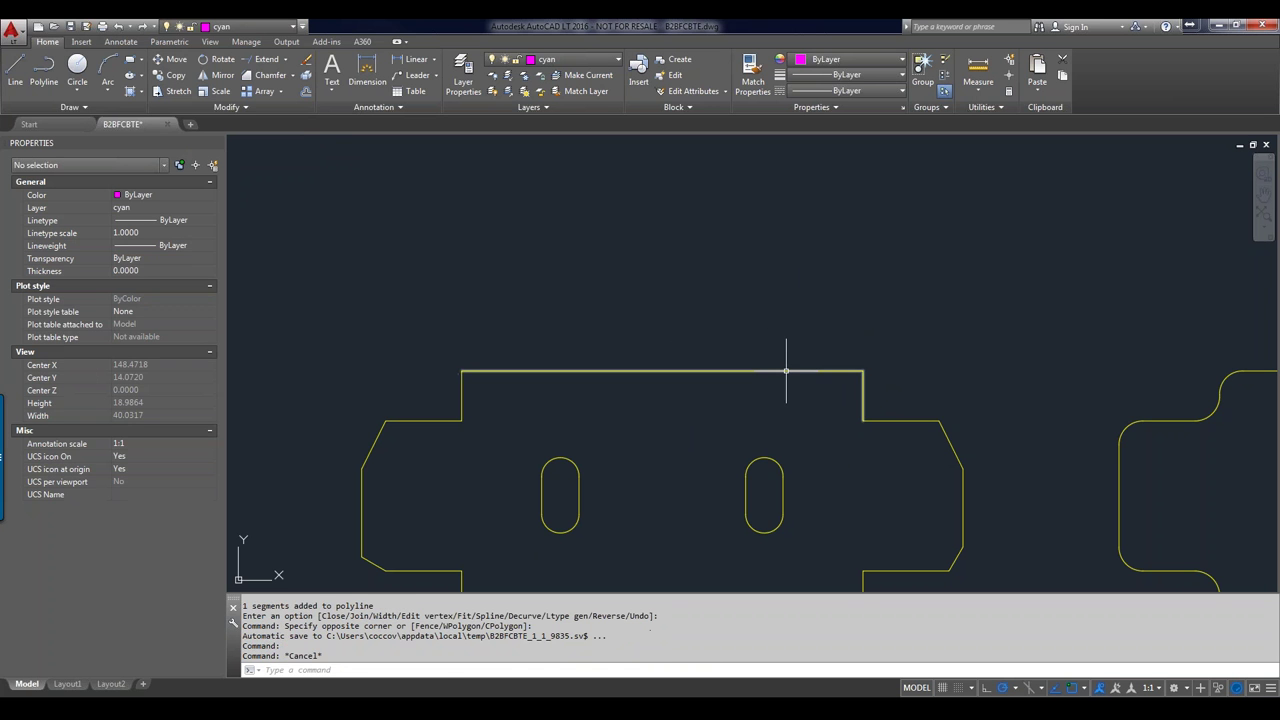
left_click(787, 370)
key("Return")
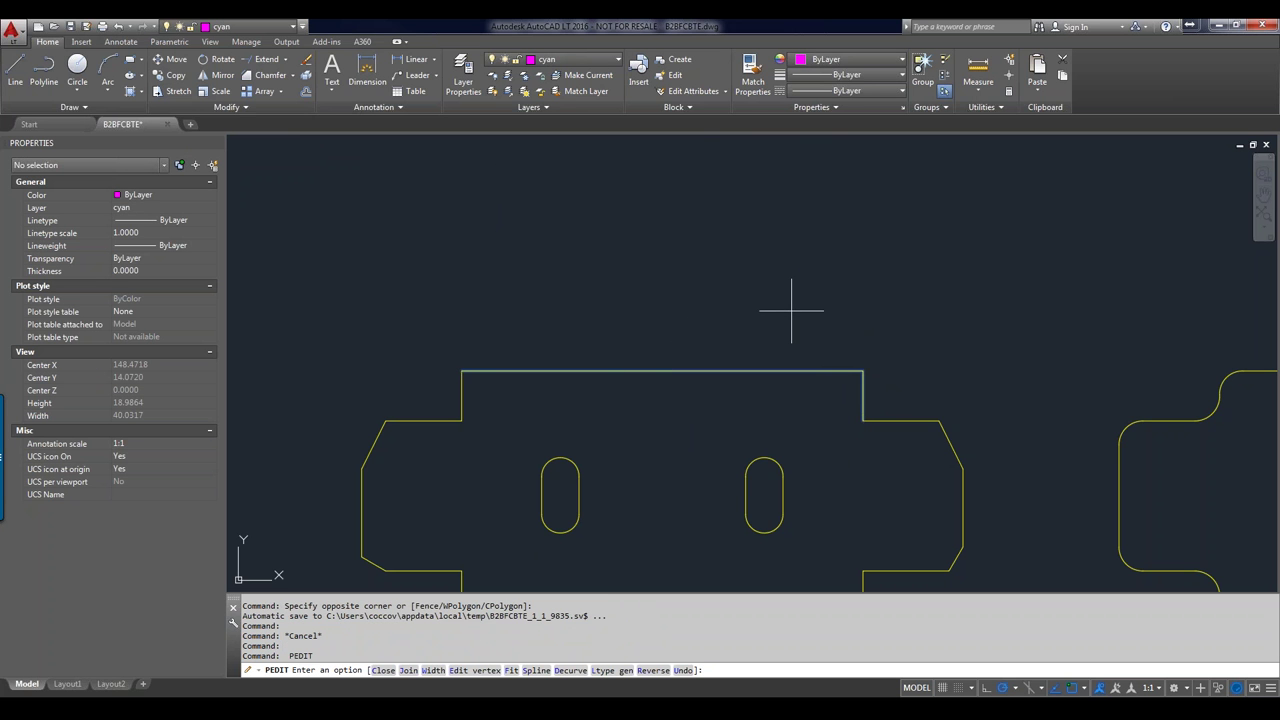
key("Escape")
key("Escape")
key("Escape")
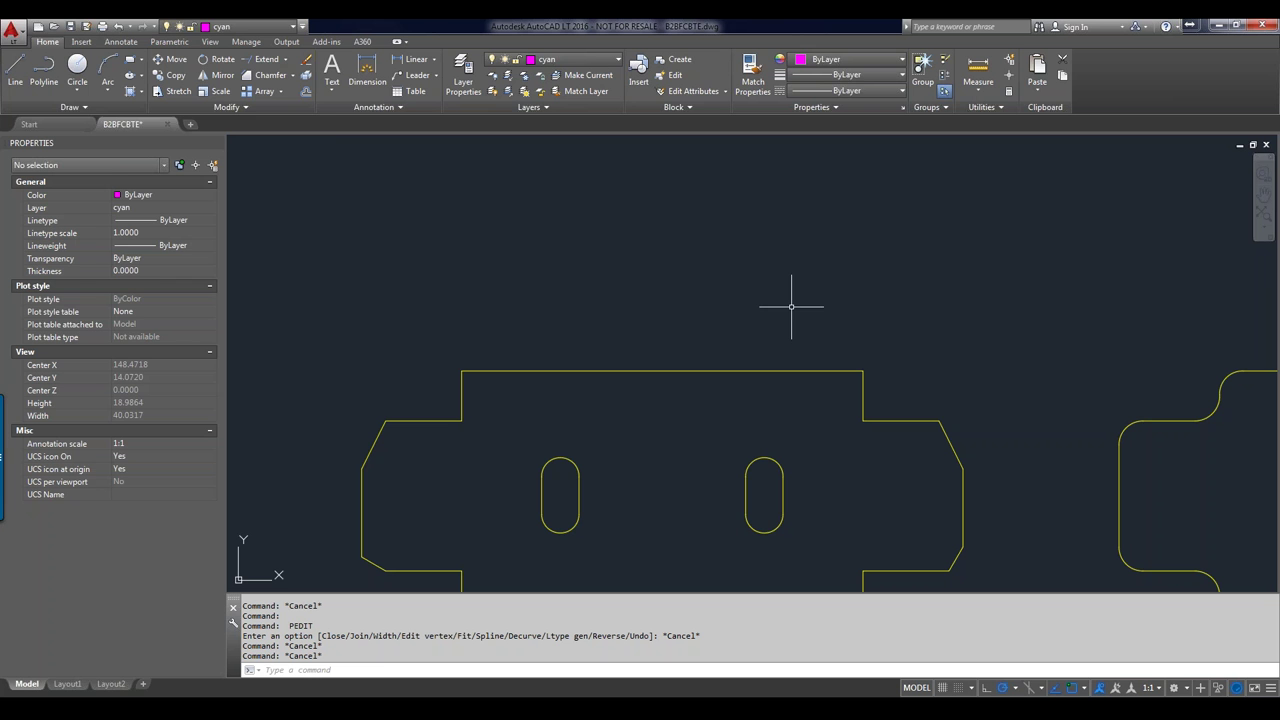
left_click(262, 107)
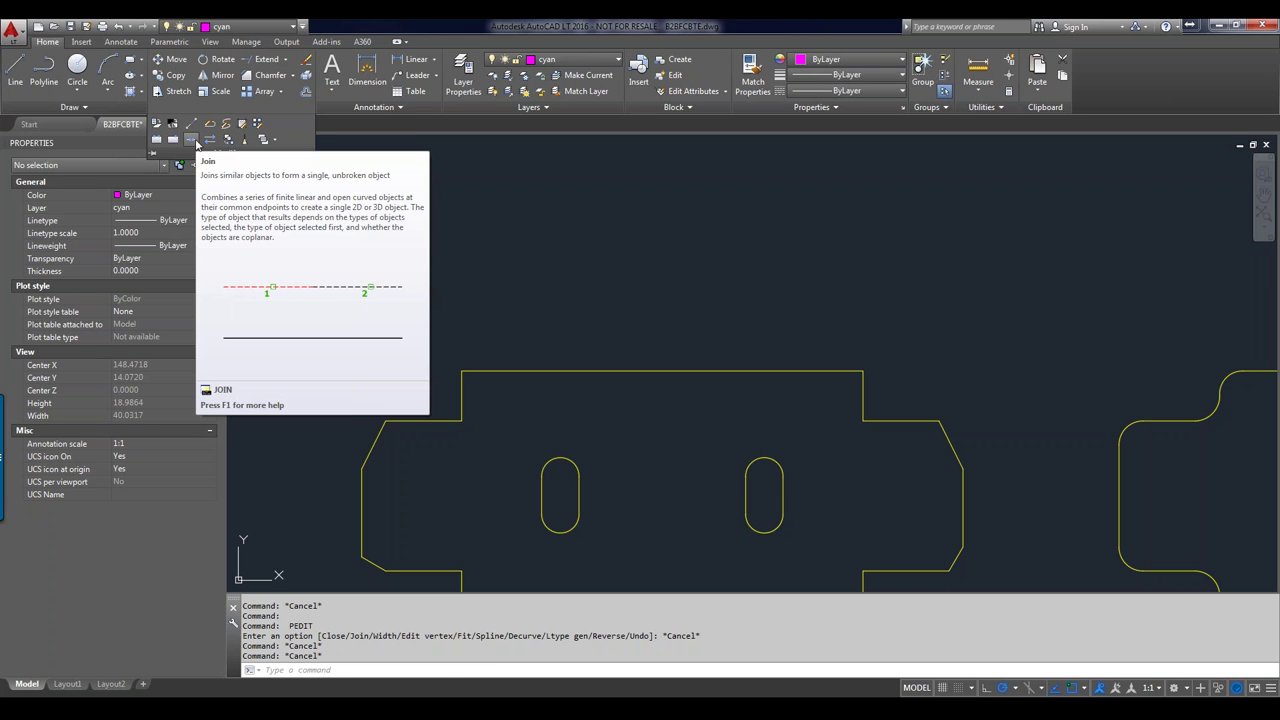
left_click(400, 251)
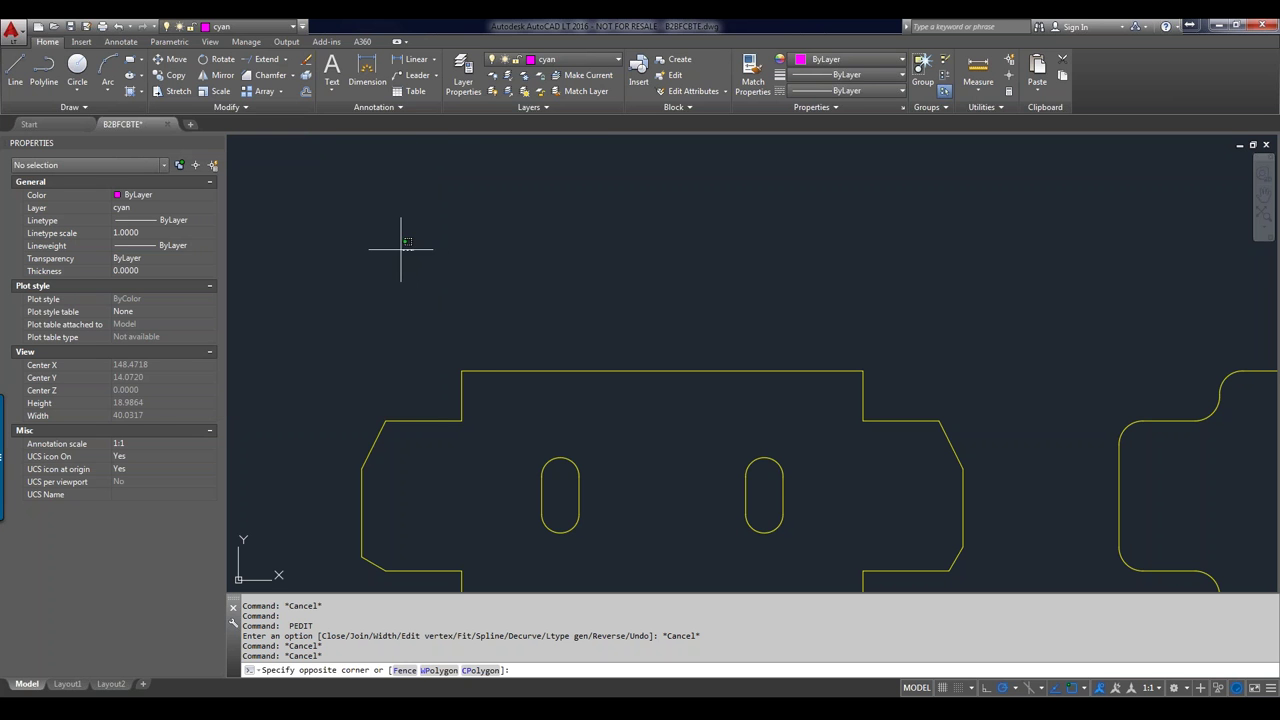
left_click(367, 274)
key("Escape")
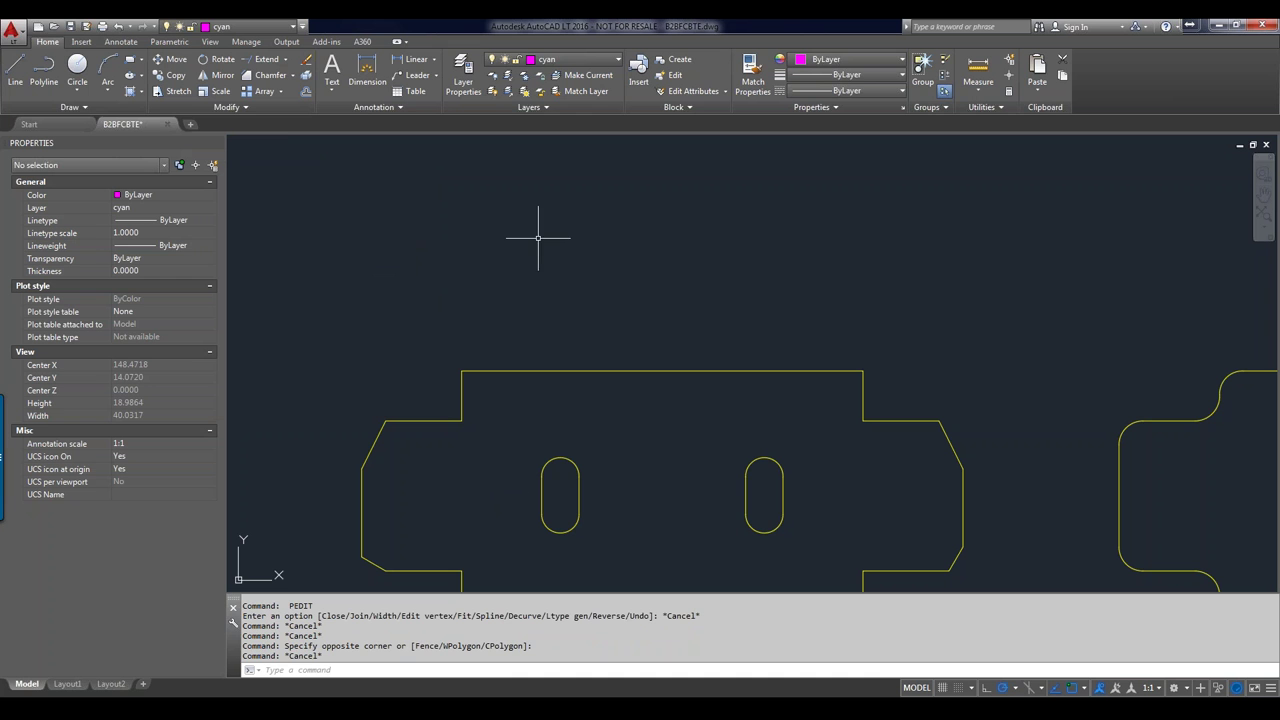
type("T")
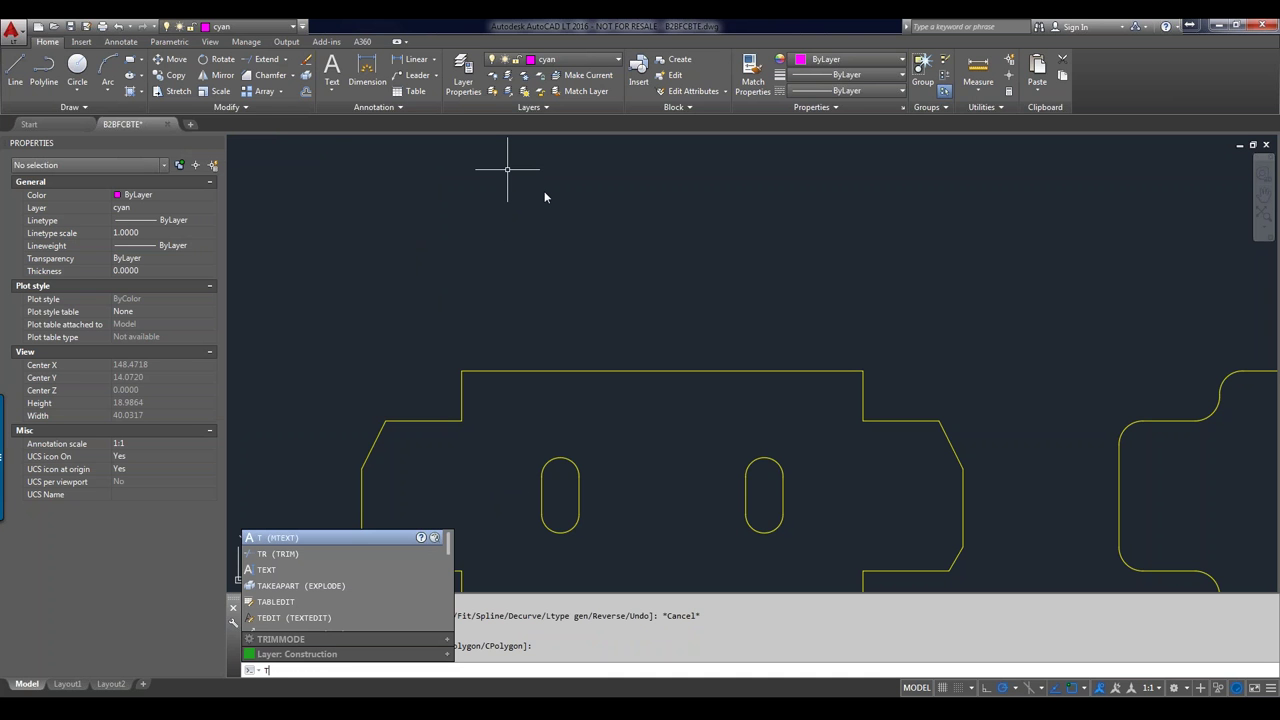
type("R")
key("Return")
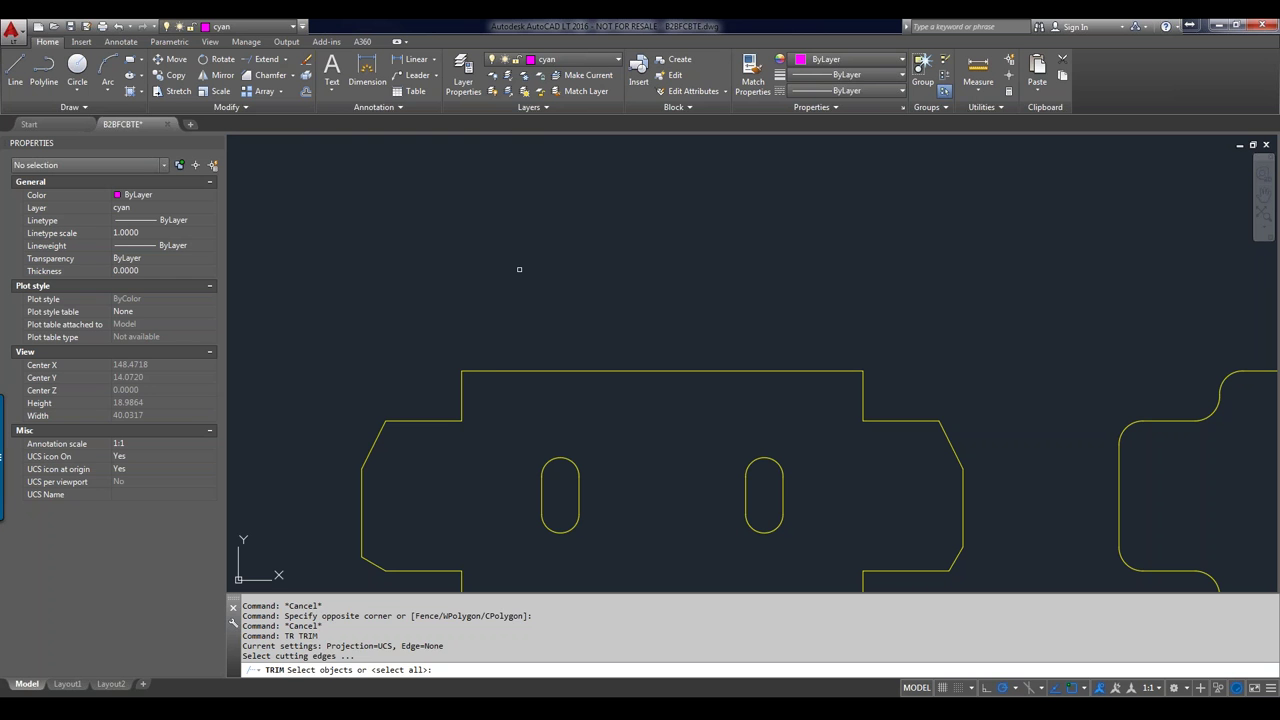
key("Escape")
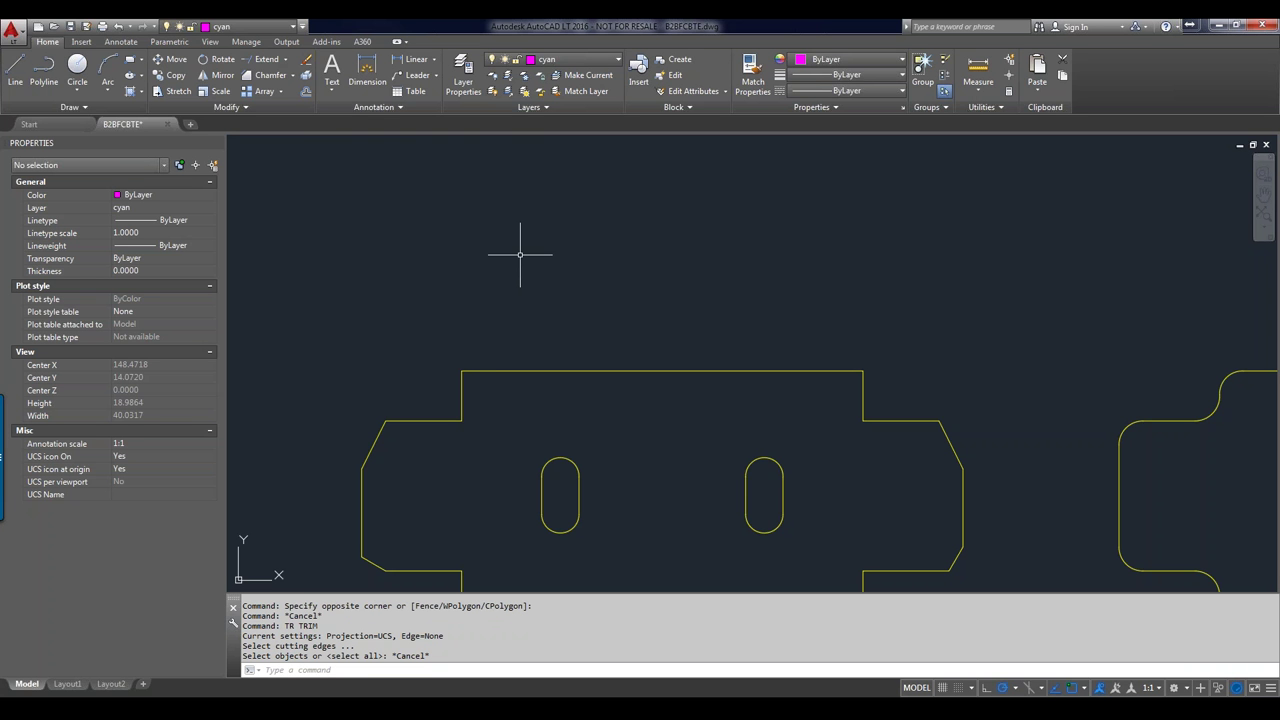
Step: Try selecting the yellow part's top polyline with a crossing window and with a crossing lasso, clearing the selection each time
left_click(554, 260)
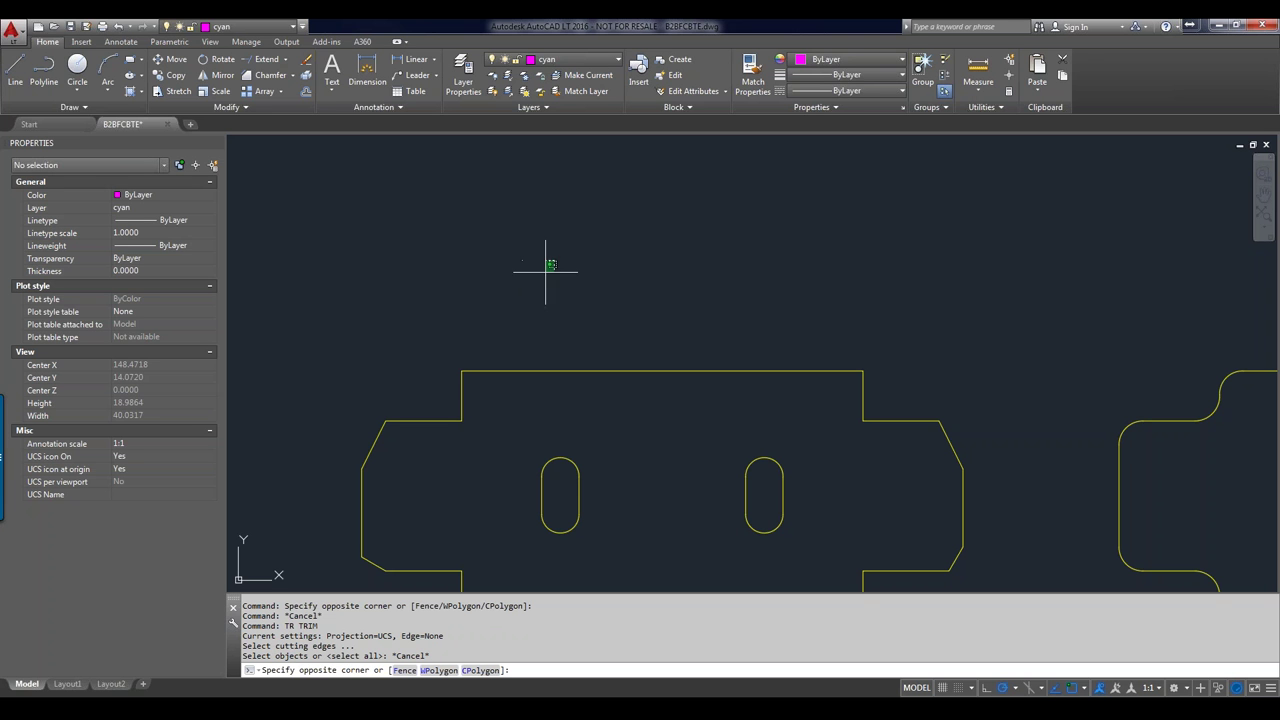
left_click(513, 418)
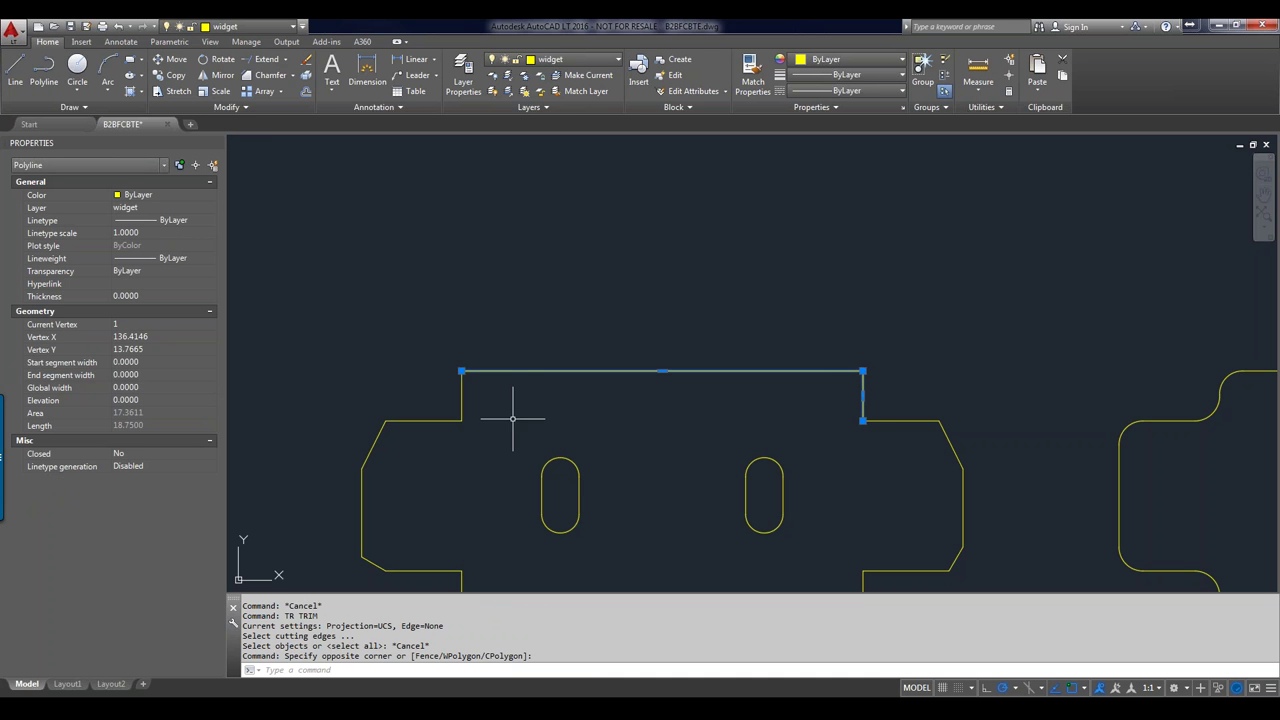
key("Escape")
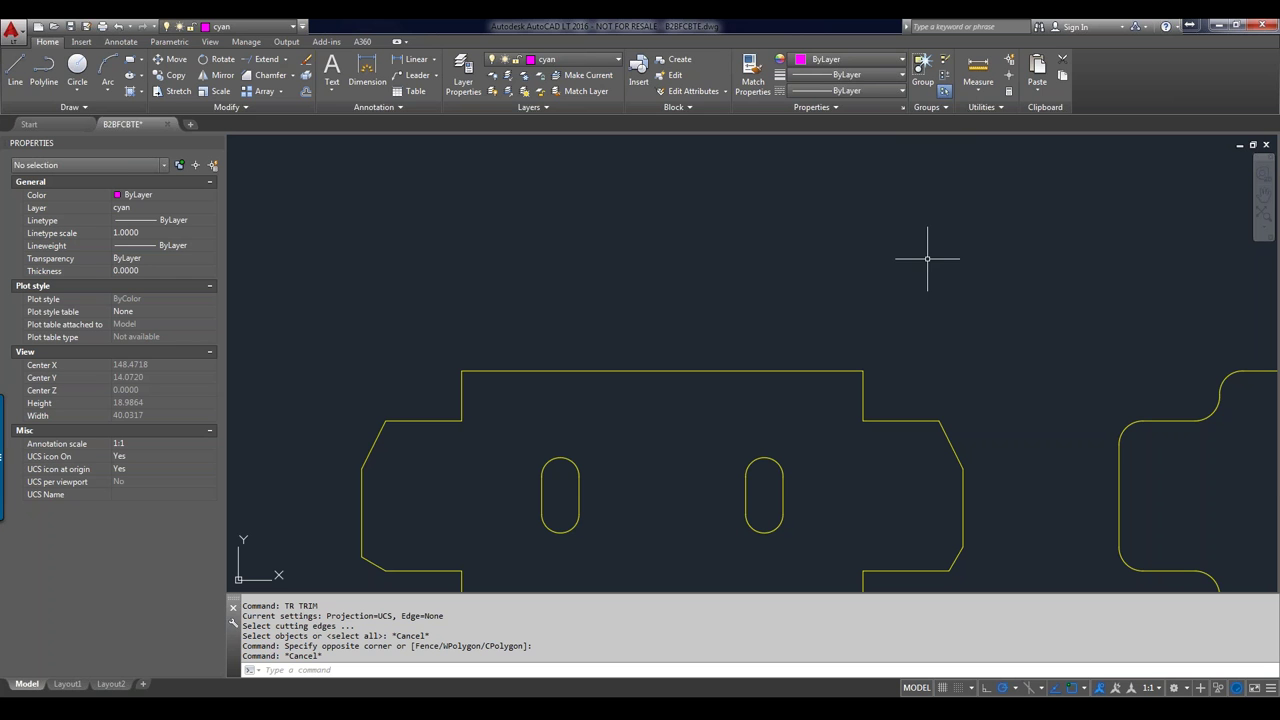
left_click(847, 199)
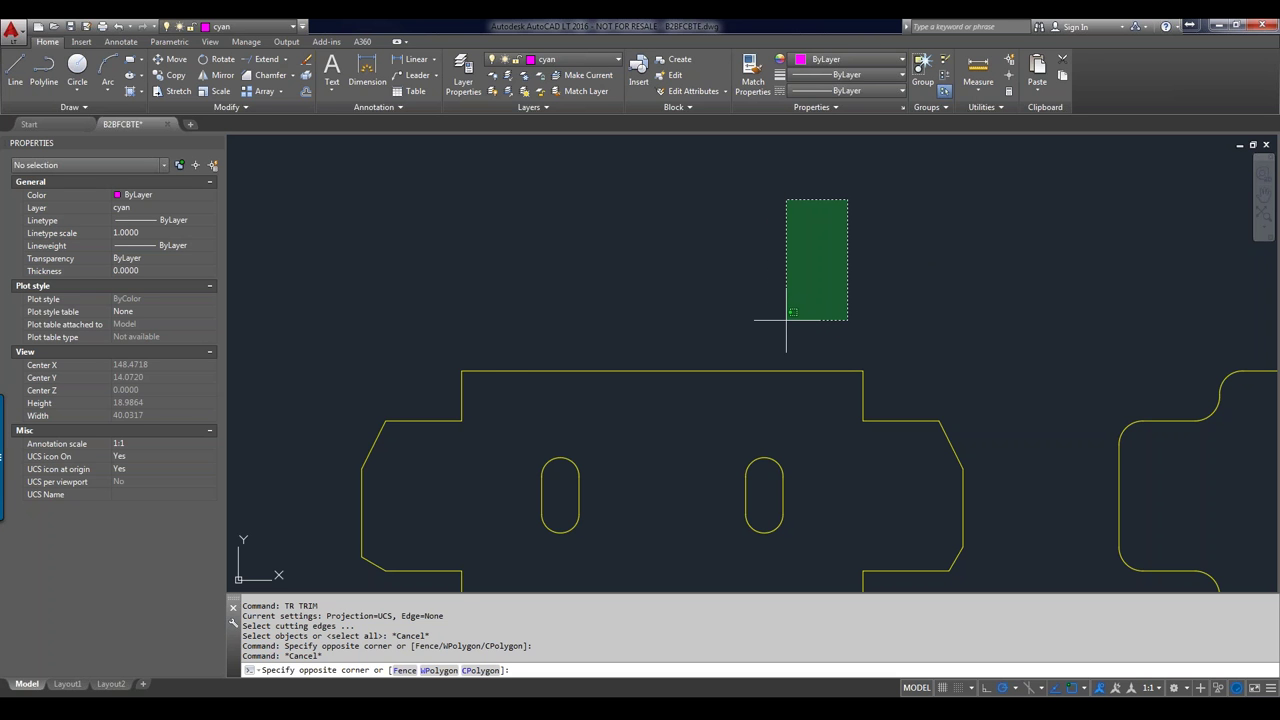
left_click(787, 320)
left_click(787, 320)
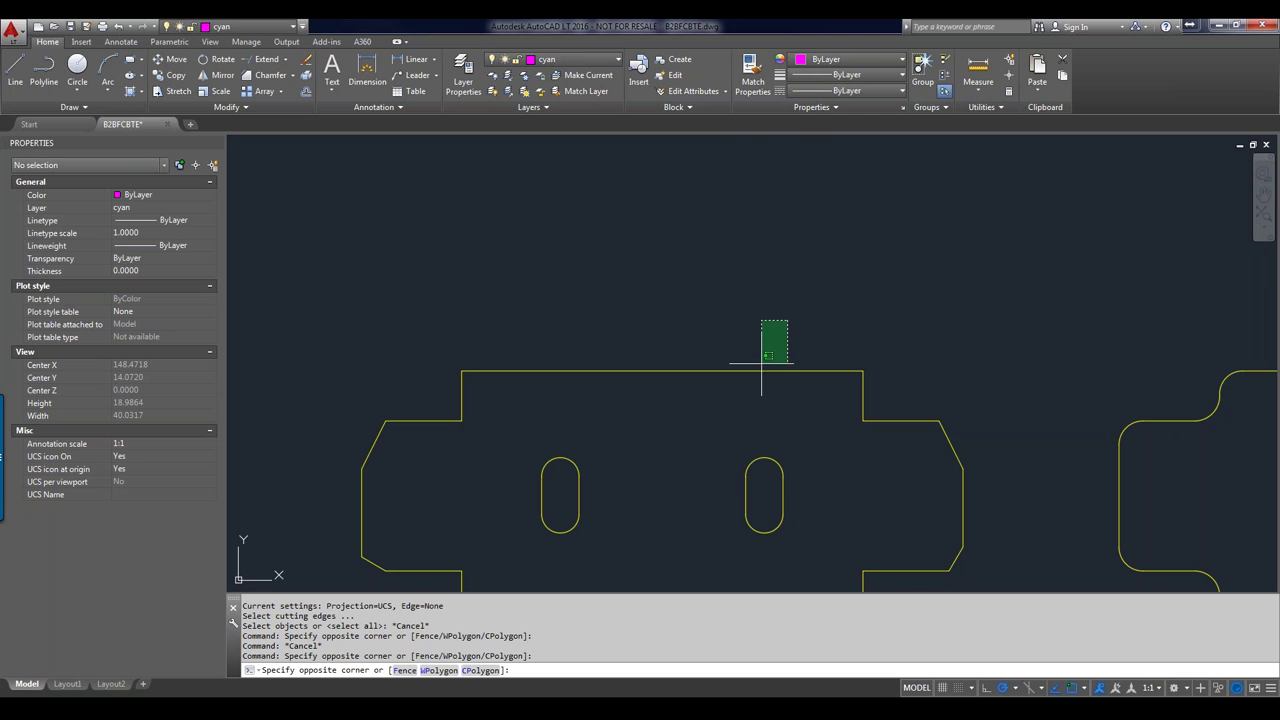
left_click(740, 407)
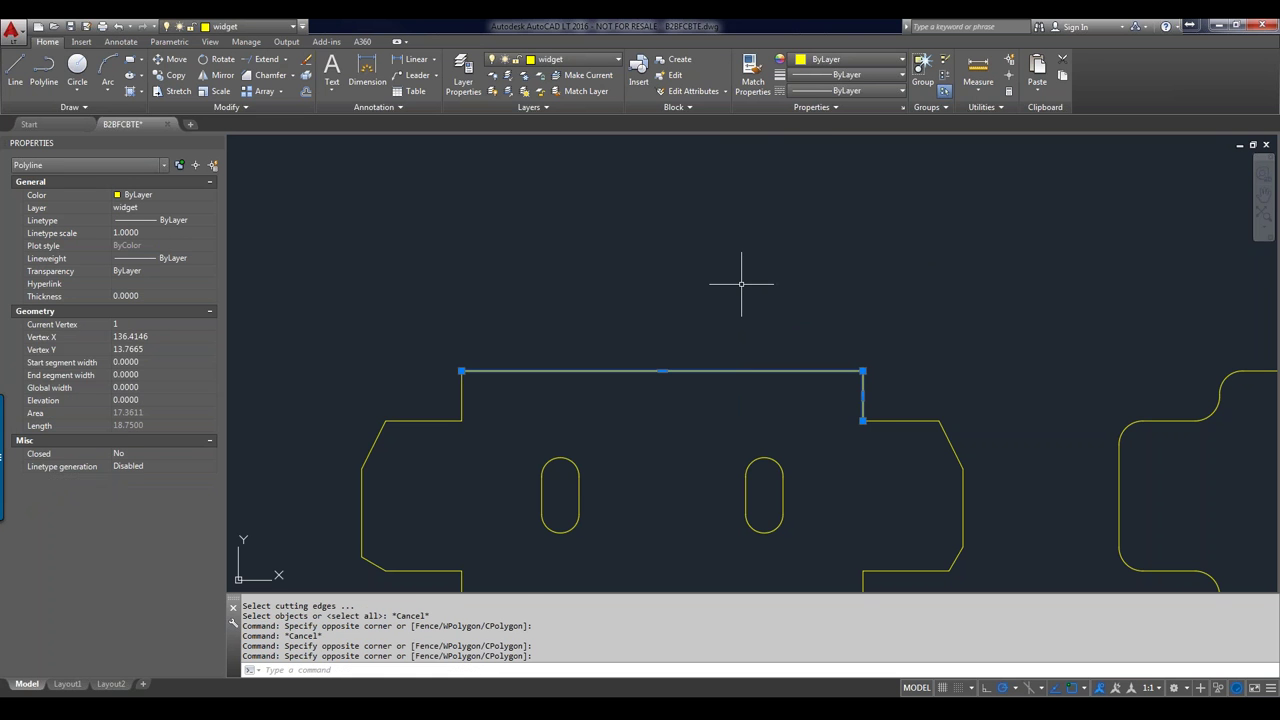
key("Escape")
key("Escape")
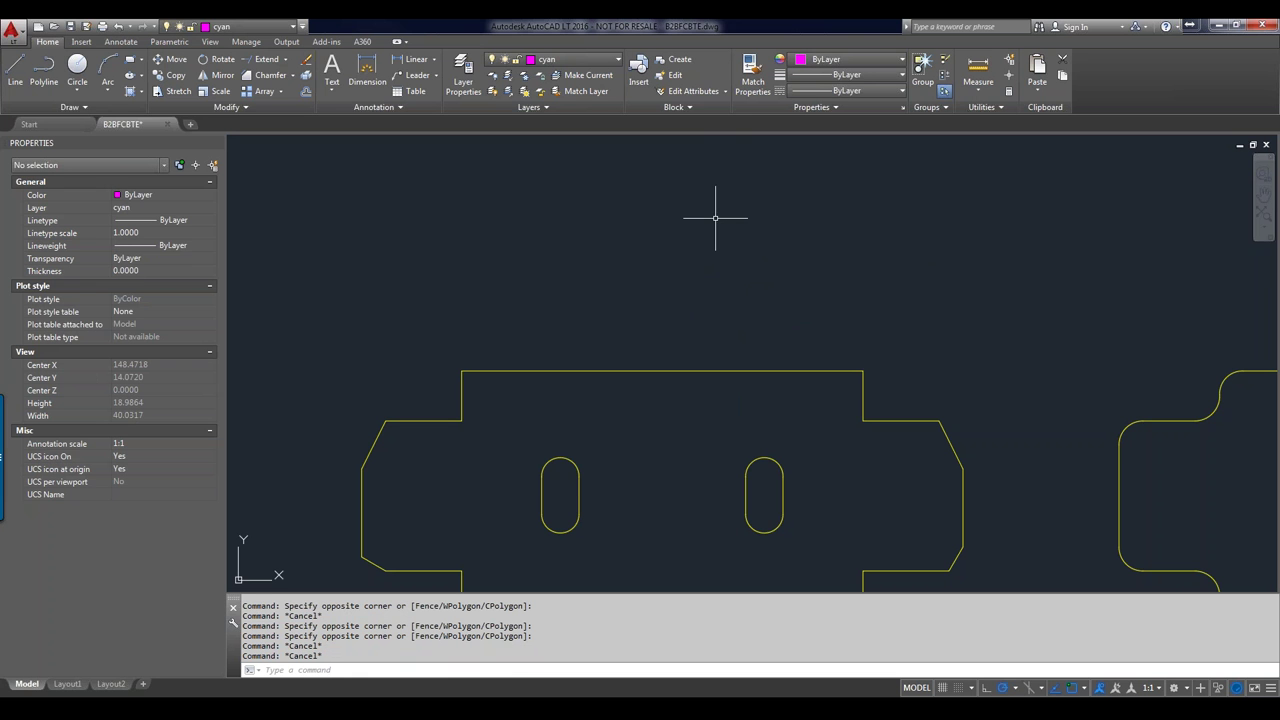
mouse_move(680, 225)
left_mouse_down()
mouse_move(649, 271)
mouse_move(570, 269)
mouse_move(491, 221)
mouse_move(688, 203)
mouse_move(896, 219)
mouse_move(975, 369)
mouse_move(772, 352)
mouse_move(917, 338)
mouse_move(910, 248)
left_mouse_up()
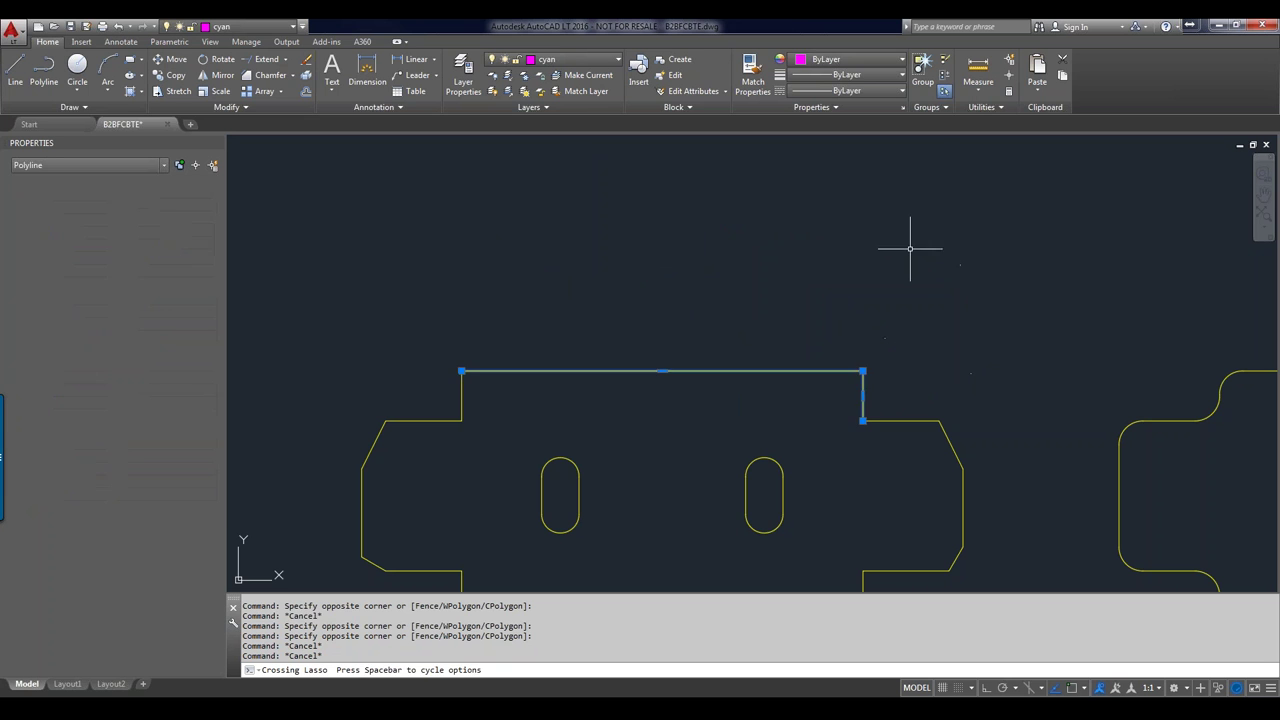
key("Escape")
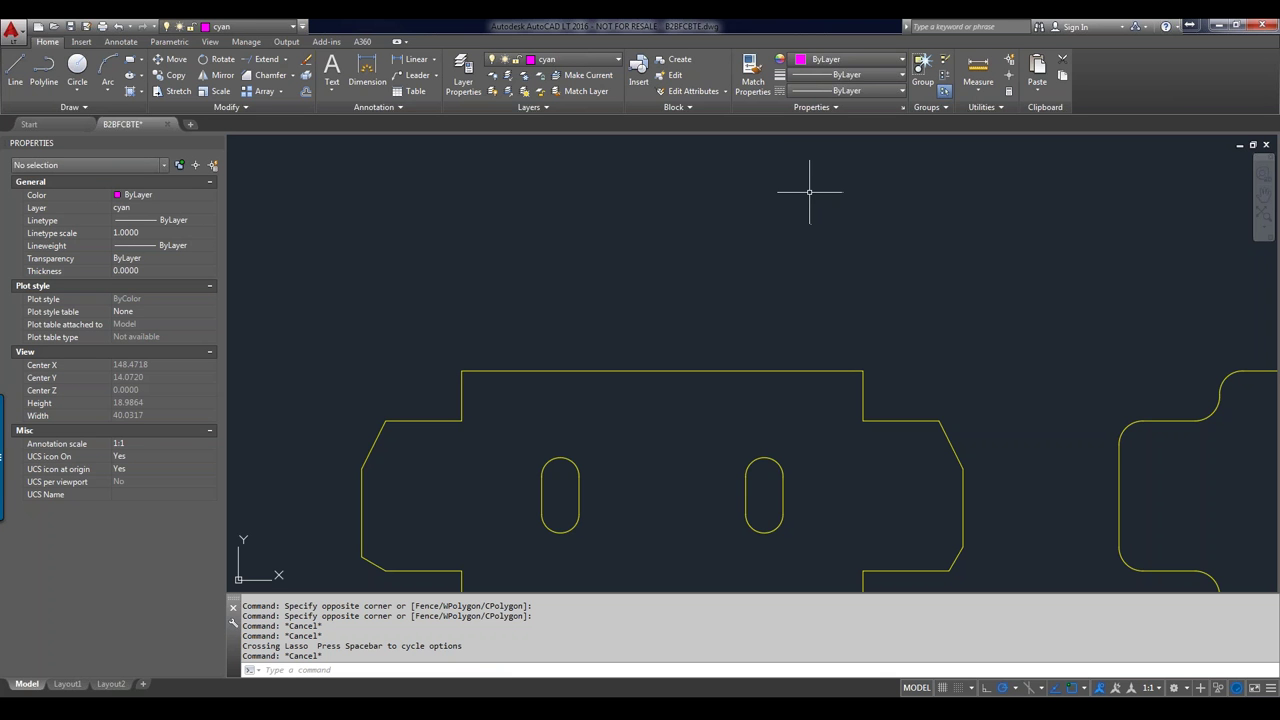
Step: Try picking the yellow part's upper outline and left slot as Trim cutting edges with a crossing lasso
type("TR")
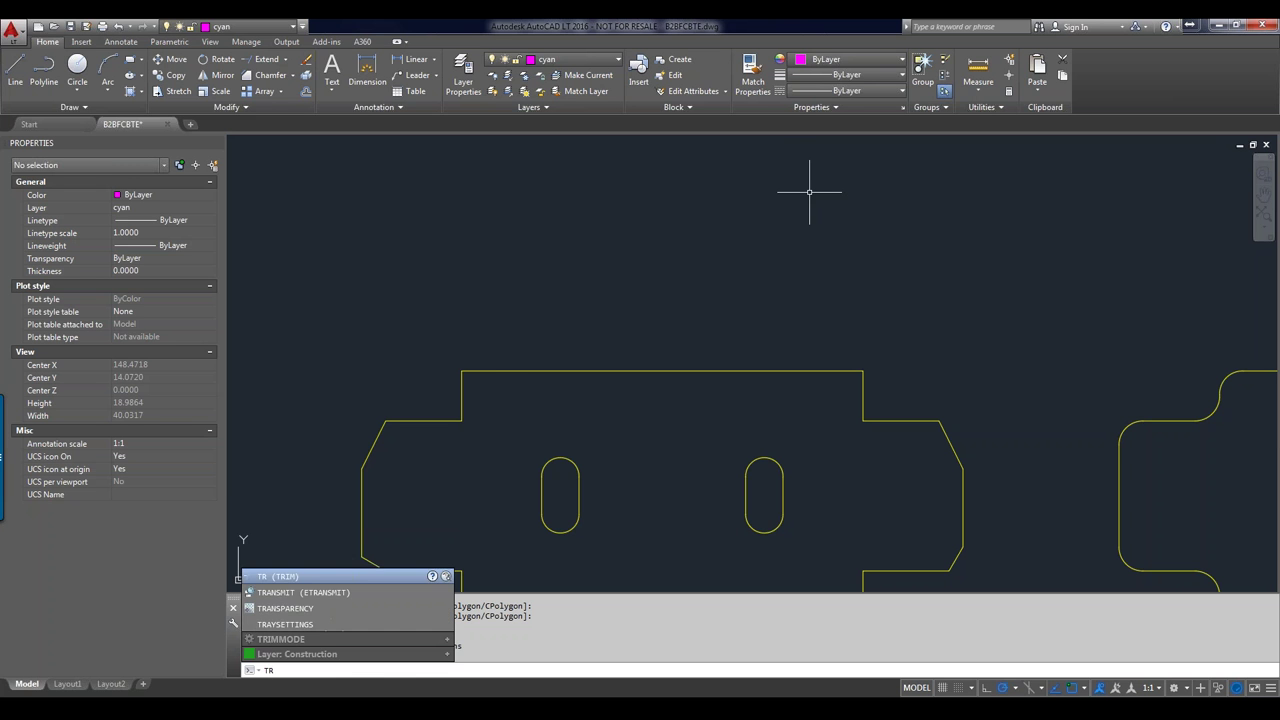
key("Return")
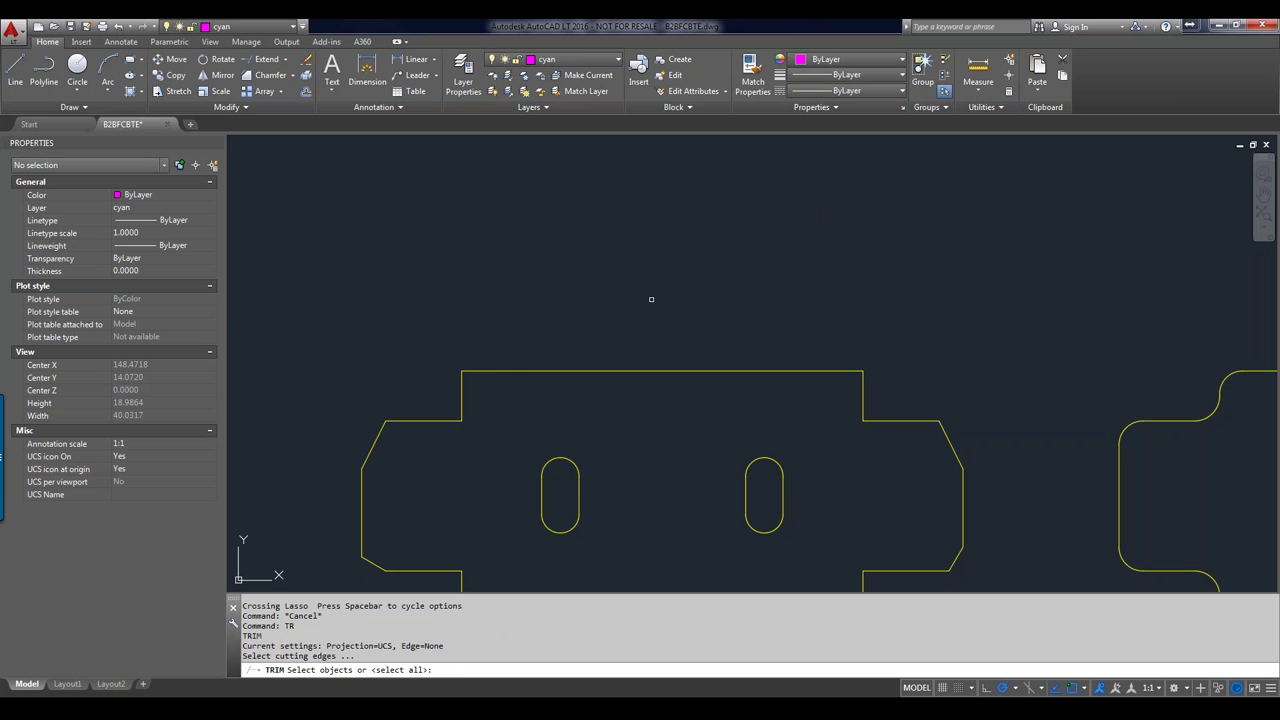
mouse_move(651, 300)
left_mouse_down()
mouse_move(511, 339)
mouse_move(466, 370)
mouse_move(664, 442)
mouse_move(1009, 460)
mouse_move(958, 285)
mouse_move(729, 205)
mouse_move(778, 192)
mouse_move(923, 304)
mouse_move(1010, 514)
mouse_move(993, 481)
mouse_move(359, 191)
mouse_move(313, 214)
mouse_move(329, 354)
mouse_move(570, 343)
mouse_move(744, 566)
mouse_move(555, 465)
mouse_move(663, 483)
left_mouse_up()
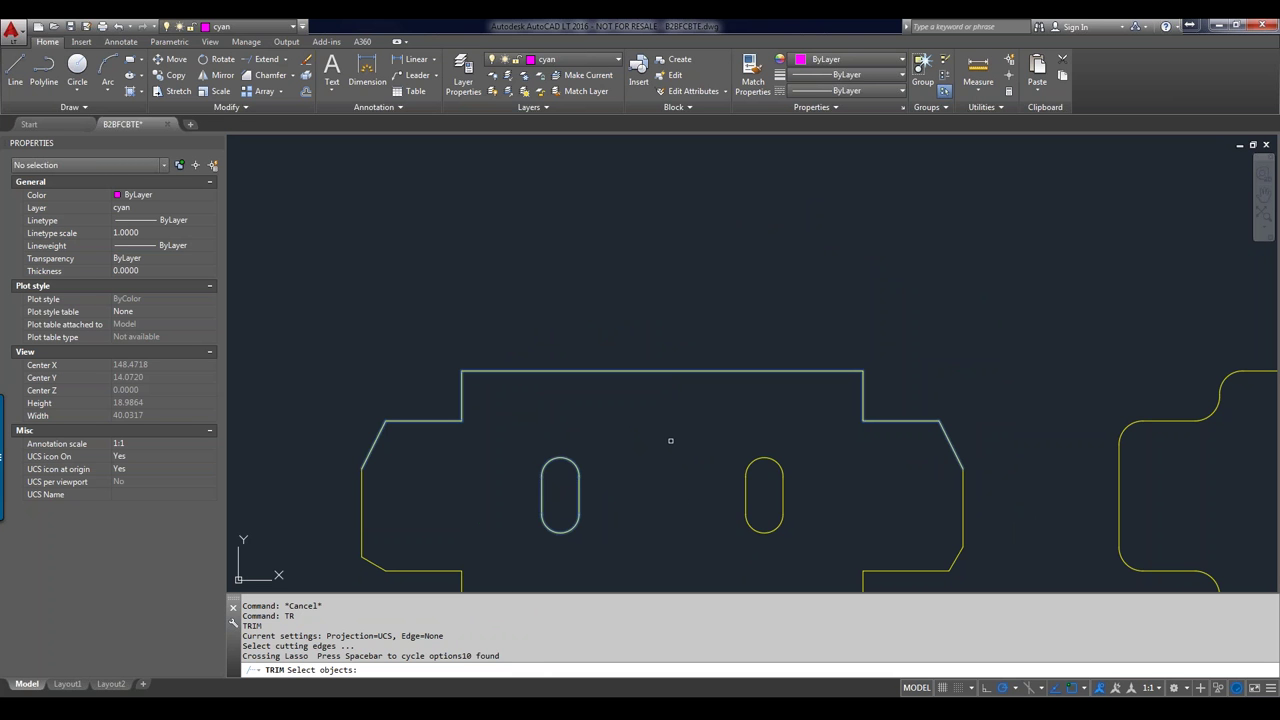
key("Escape")
Step: Set the magenta vertical line below a and the green vertical line below c as Trim cutting edges
scroll(628, 330, "down", 5)
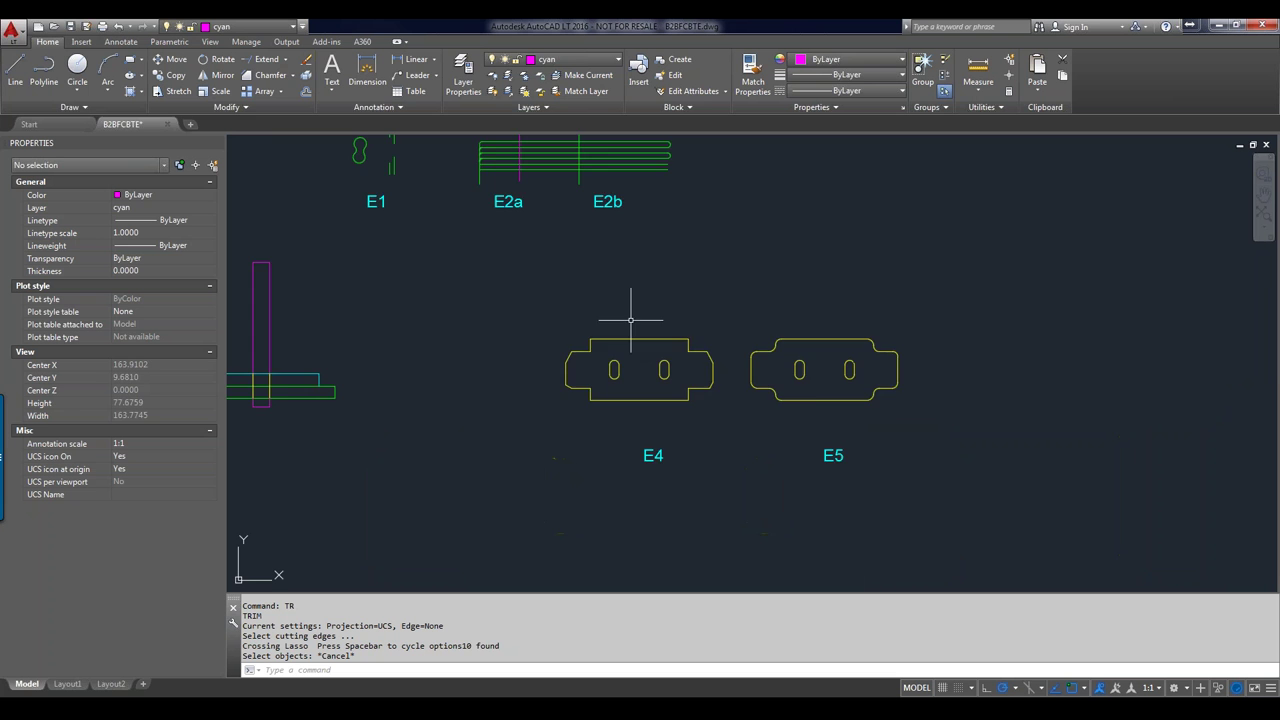
middle_click_drag(628, 306, 703, 463)
scroll(684, 310, "up", 5)
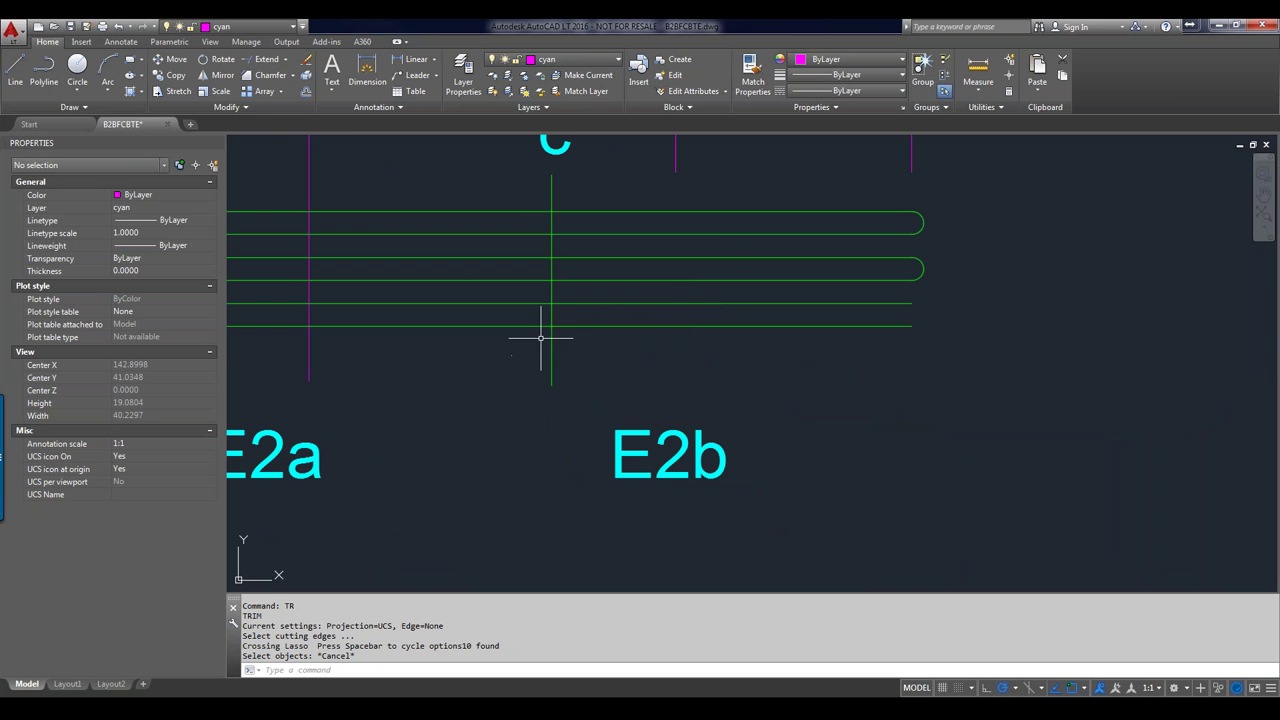
type("tr")
key("space")
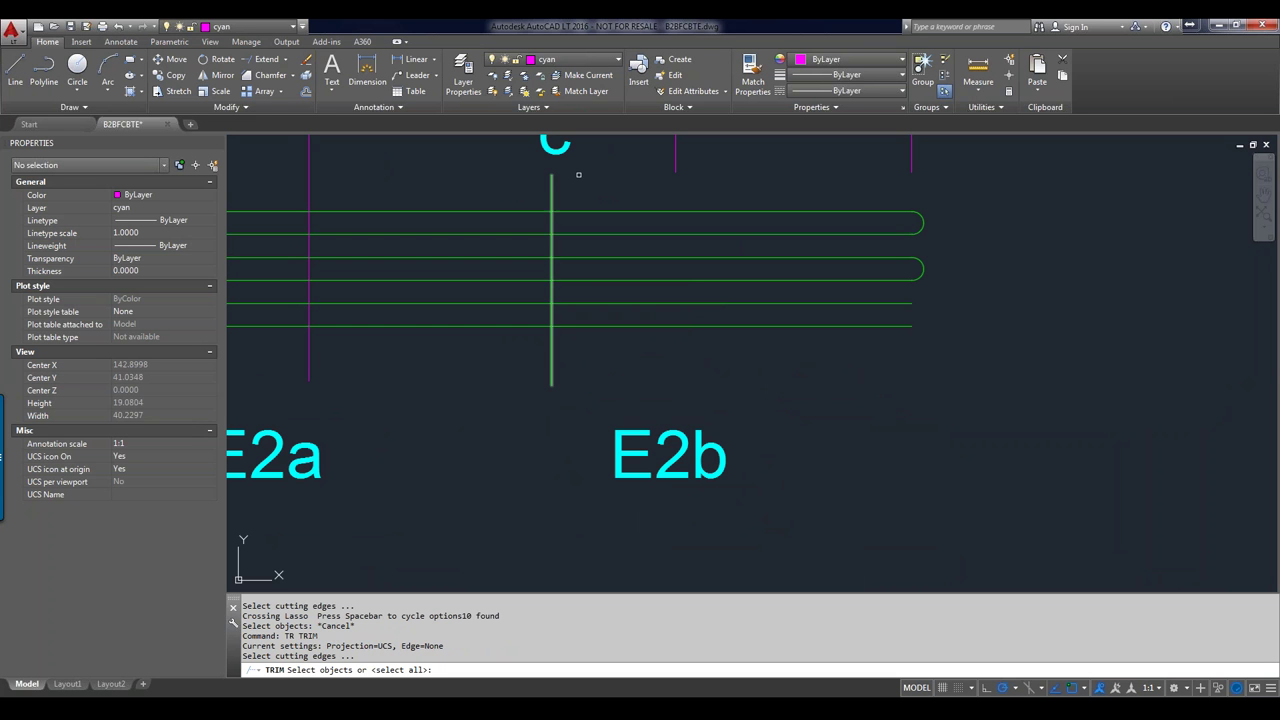
mouse_move(594, 175)
left_mouse_down()
mouse_move(324, 199)
mouse_move(300, 168)
left_mouse_up()
mouse_move(608, 192)
left_mouse_down()
mouse_move(507, 182)
mouse_move(403, 137)
left_mouse_up()
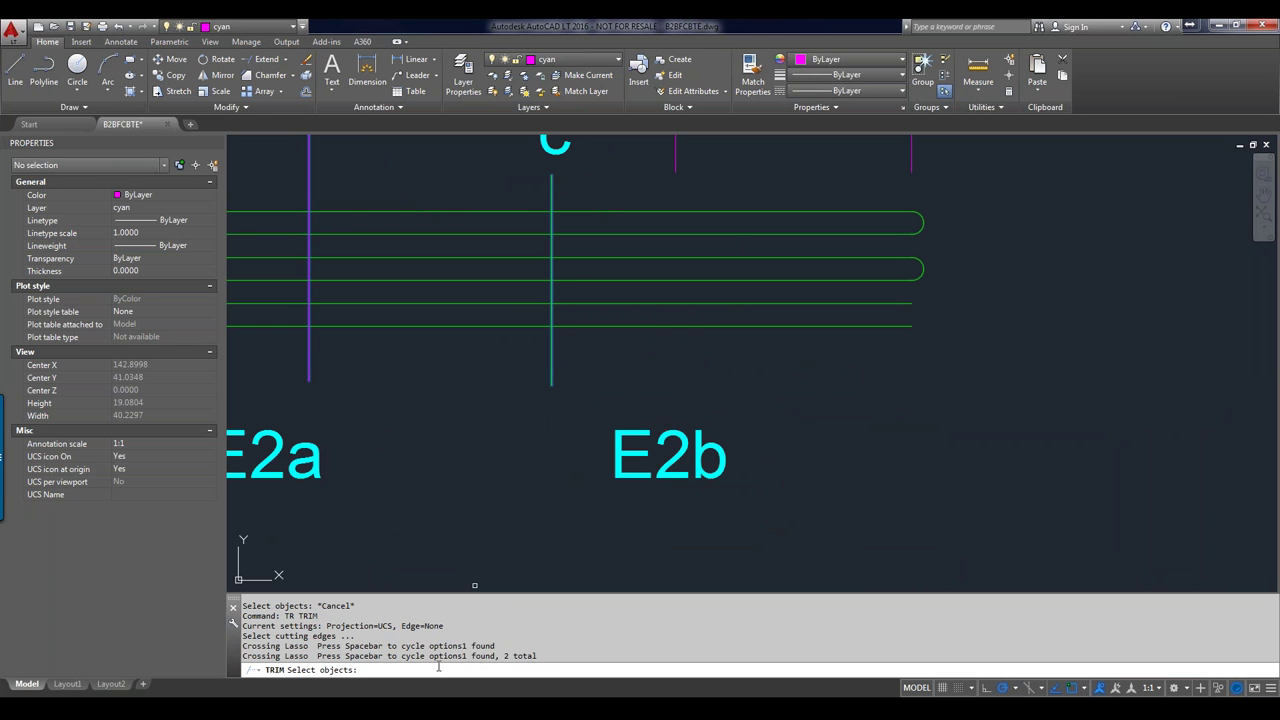
key("Return")
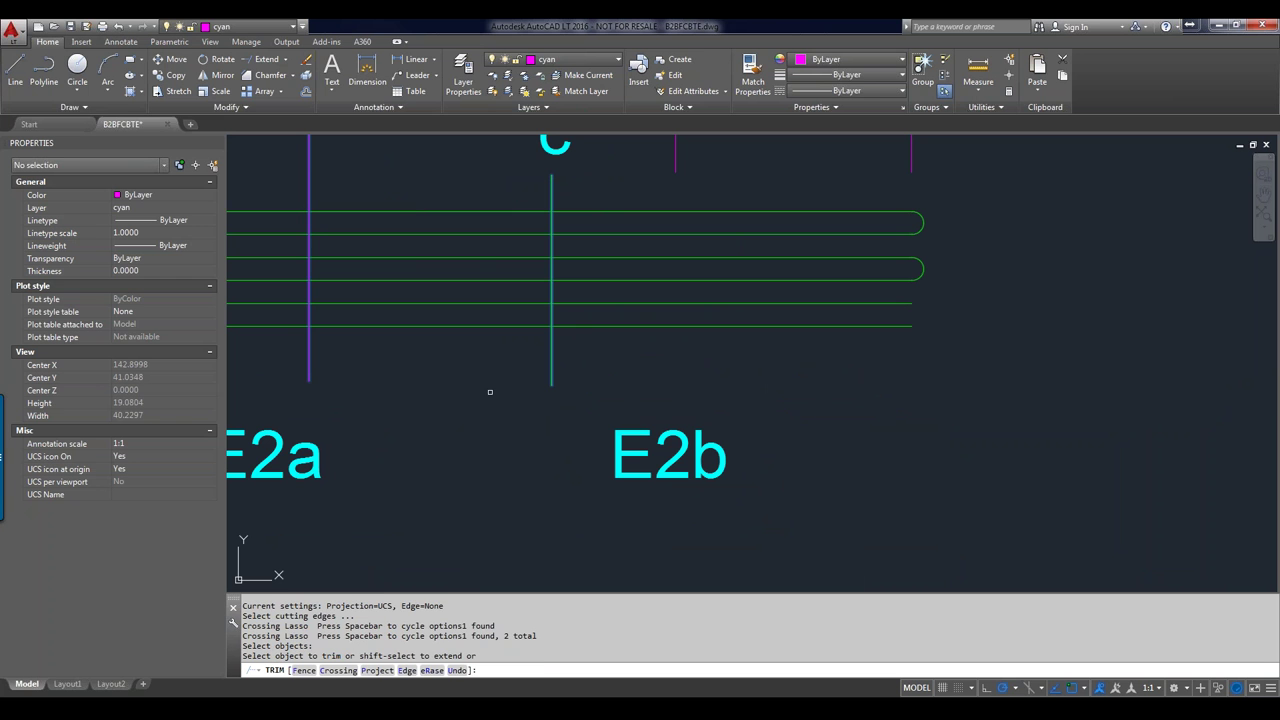
Step: Try to trim the six horizontal green lines beyond line c above E2b with a crossing window, ending the command
left_click(514, 283)
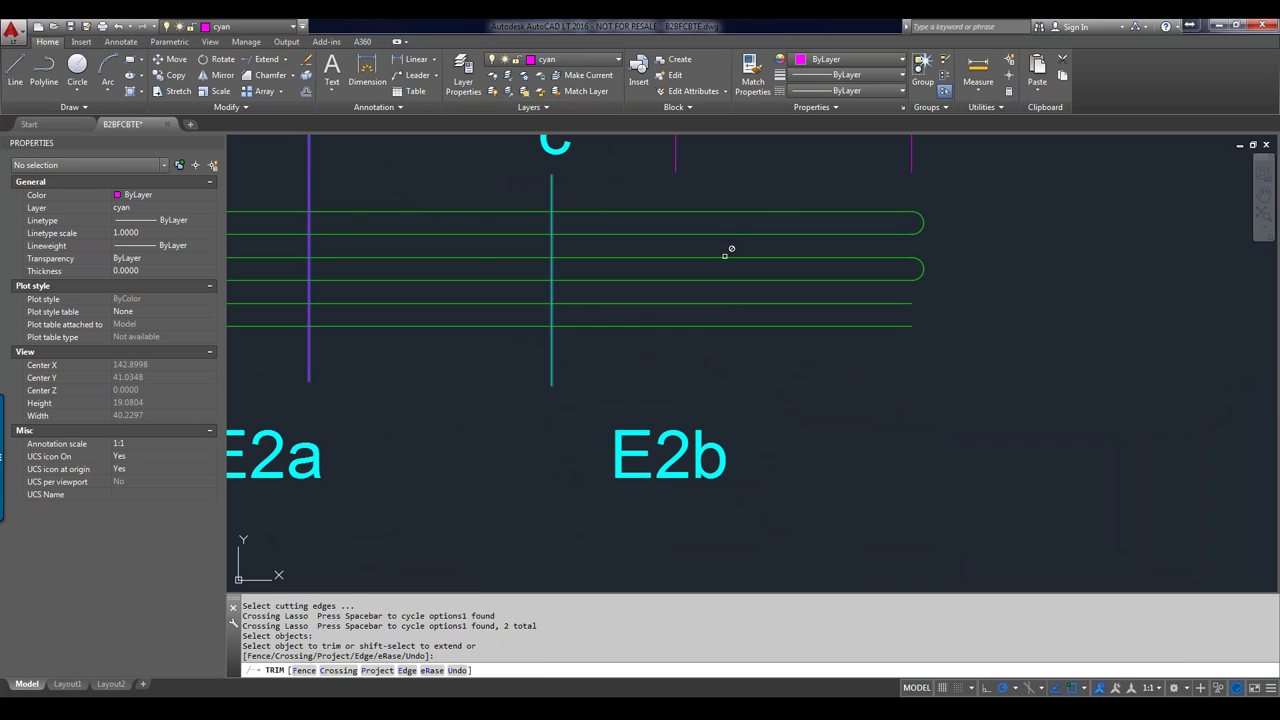
left_click(729, 253)
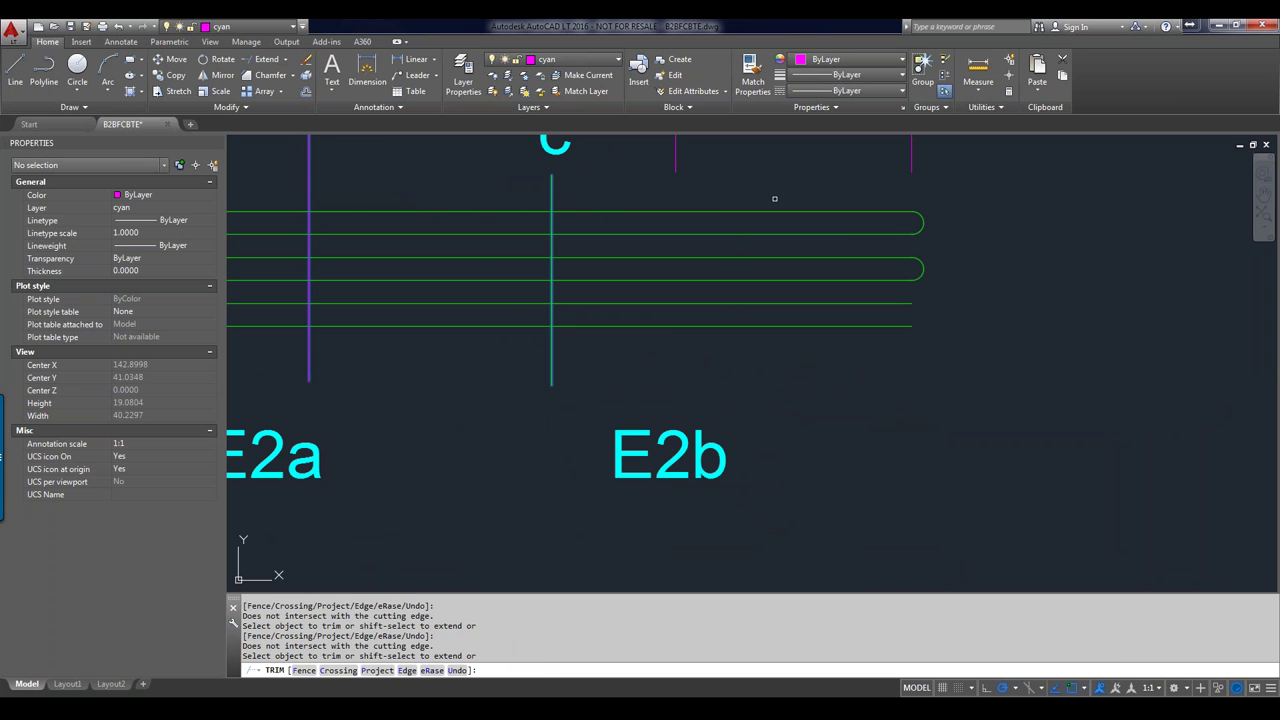
left_click(774, 199)
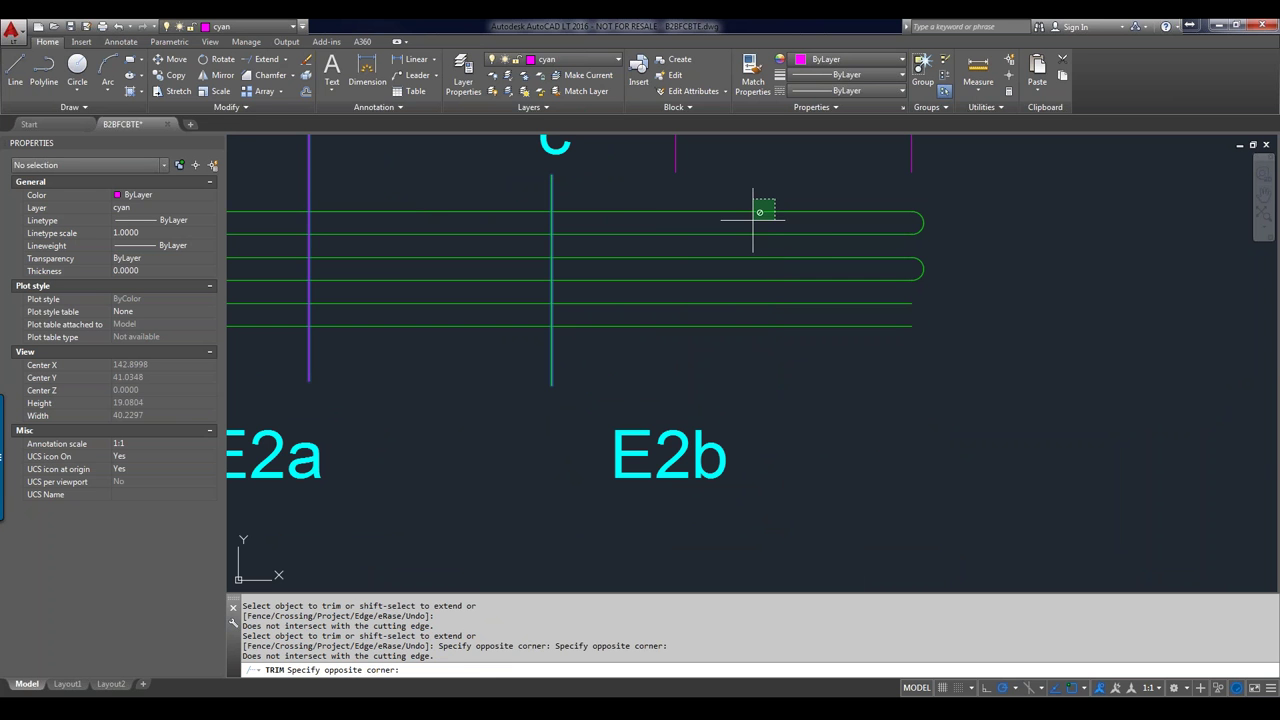
left_click(700, 386)
left_click(667, 340)
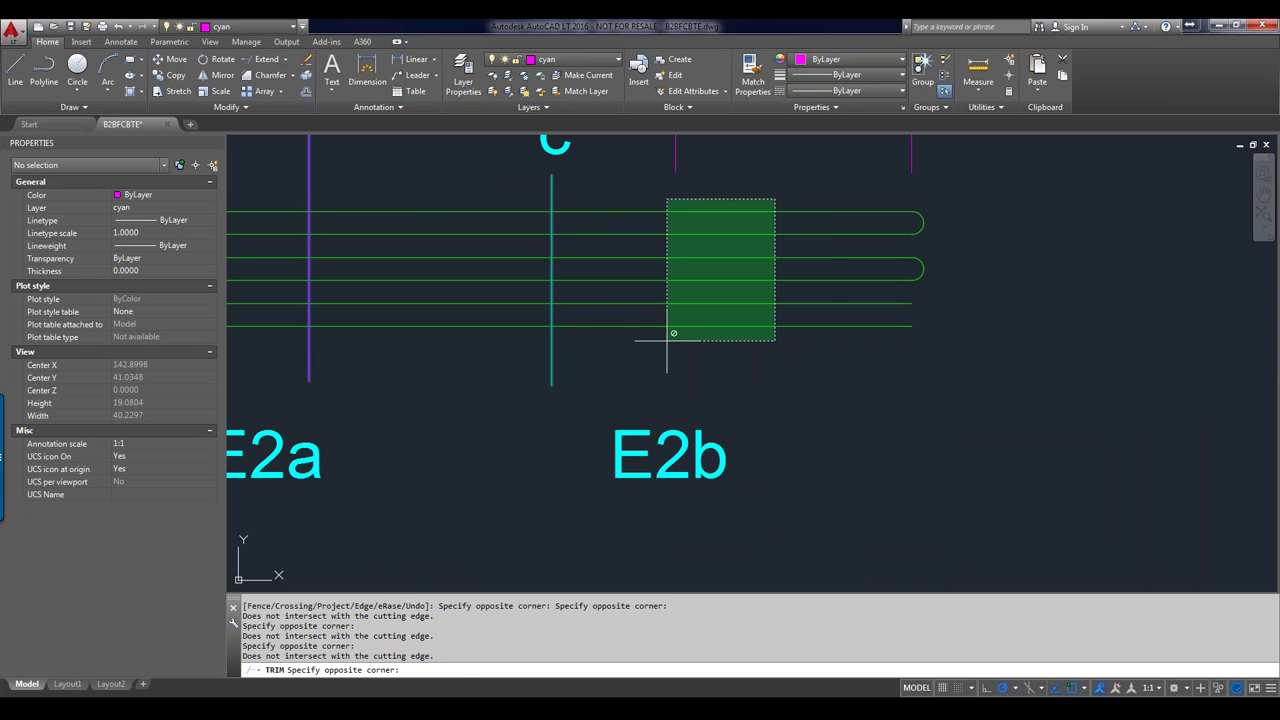
left_click(667, 340)
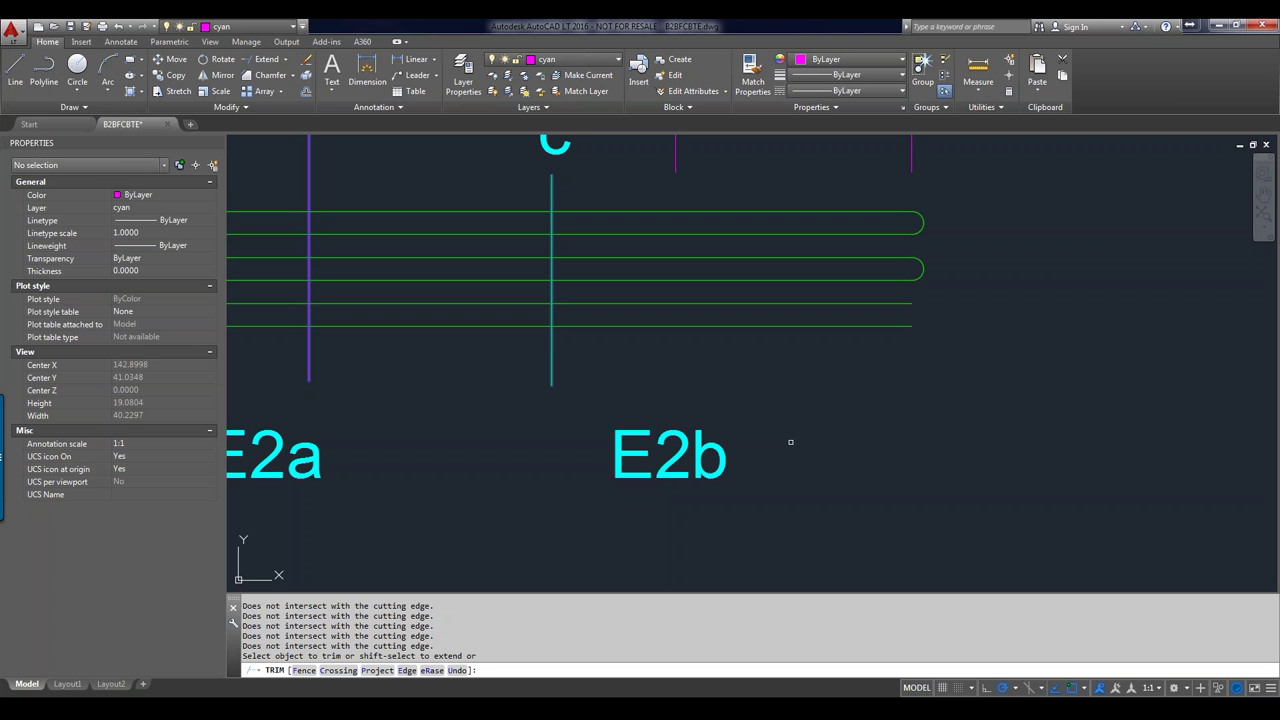
key("Escape")
key("Escape")
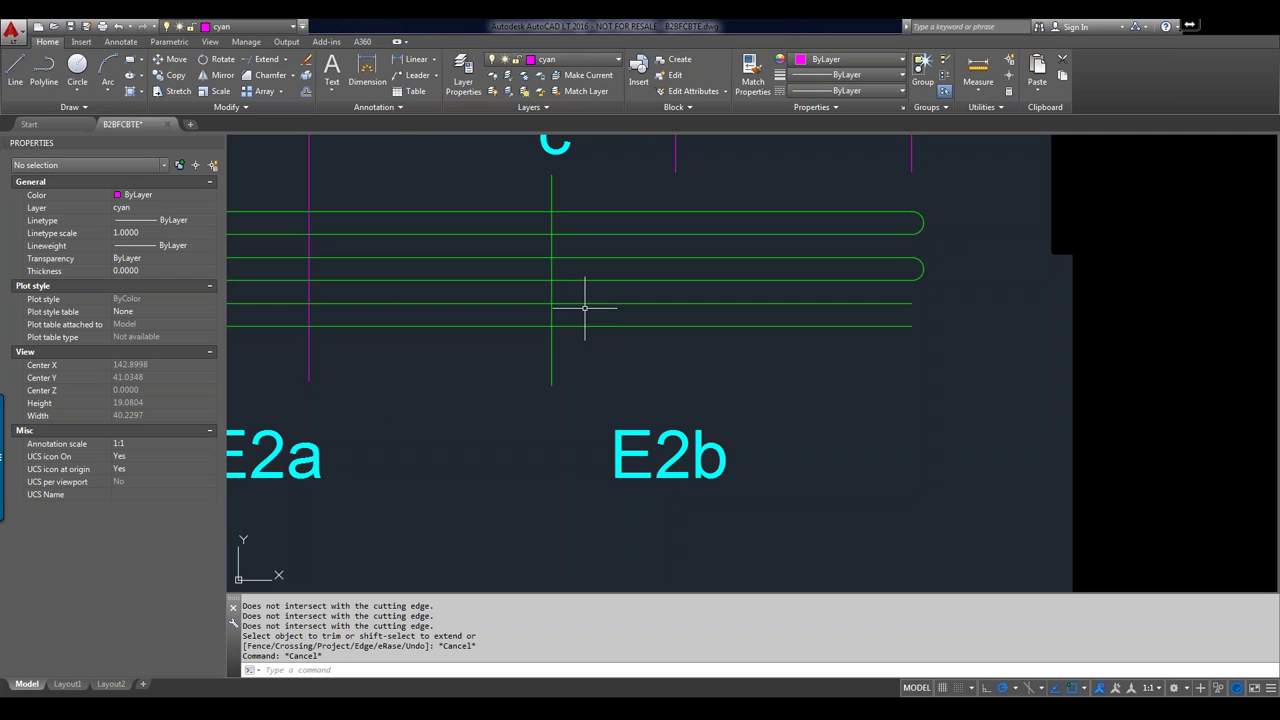
Step: Draw a five-sided polygon inscribed in a circle below the E2a label, with a perimeter of about 27.7
scroll(585, 308, "down", 2)
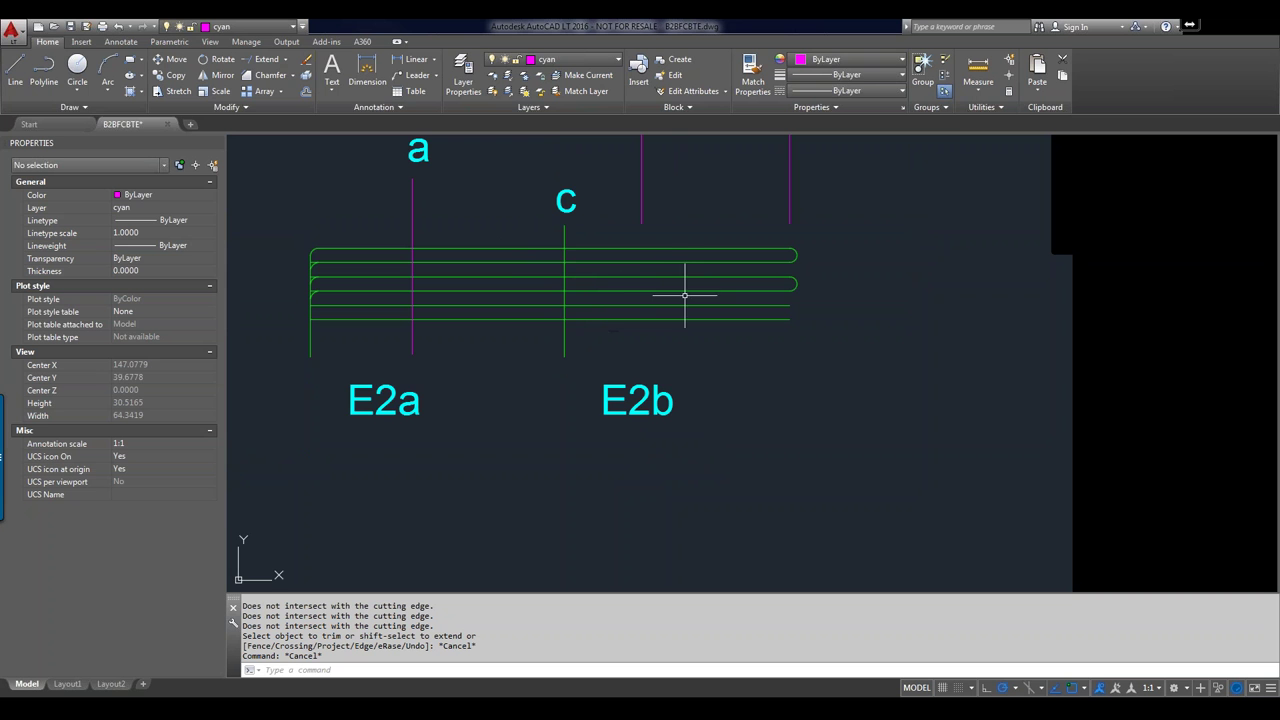
scroll(503, 263, "up", 3)
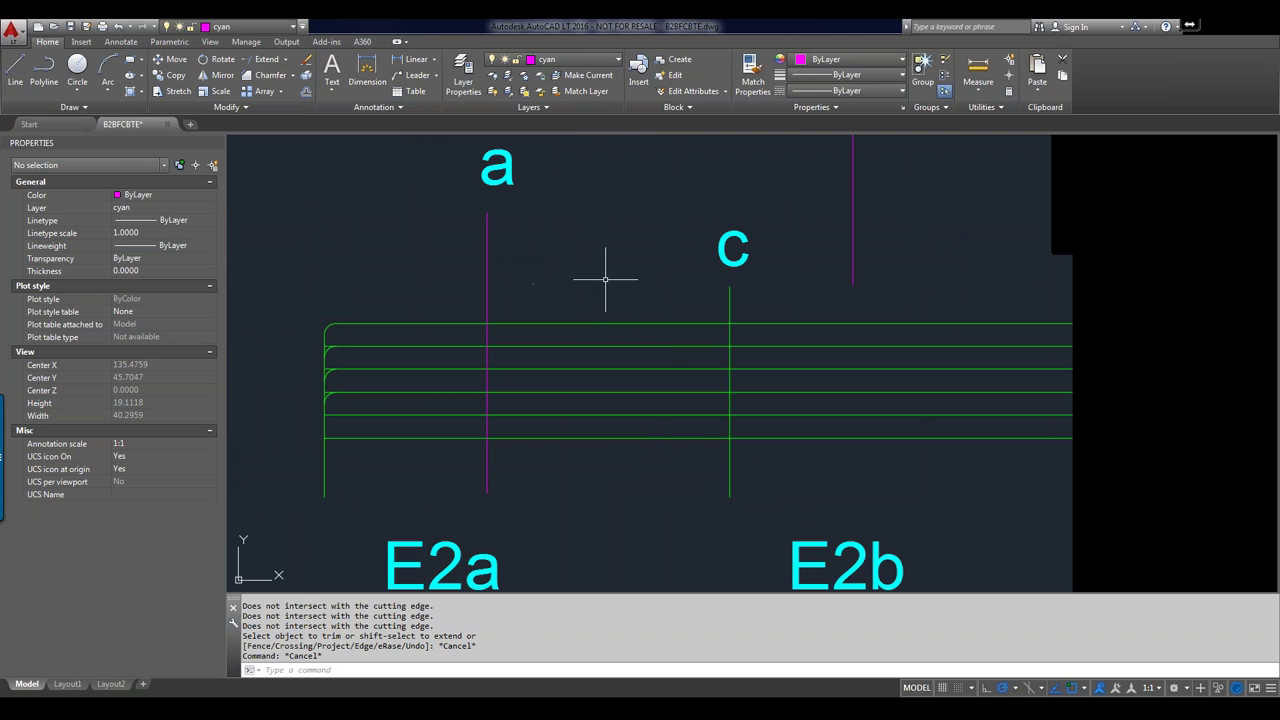
scroll(612, 276, "down", 6)
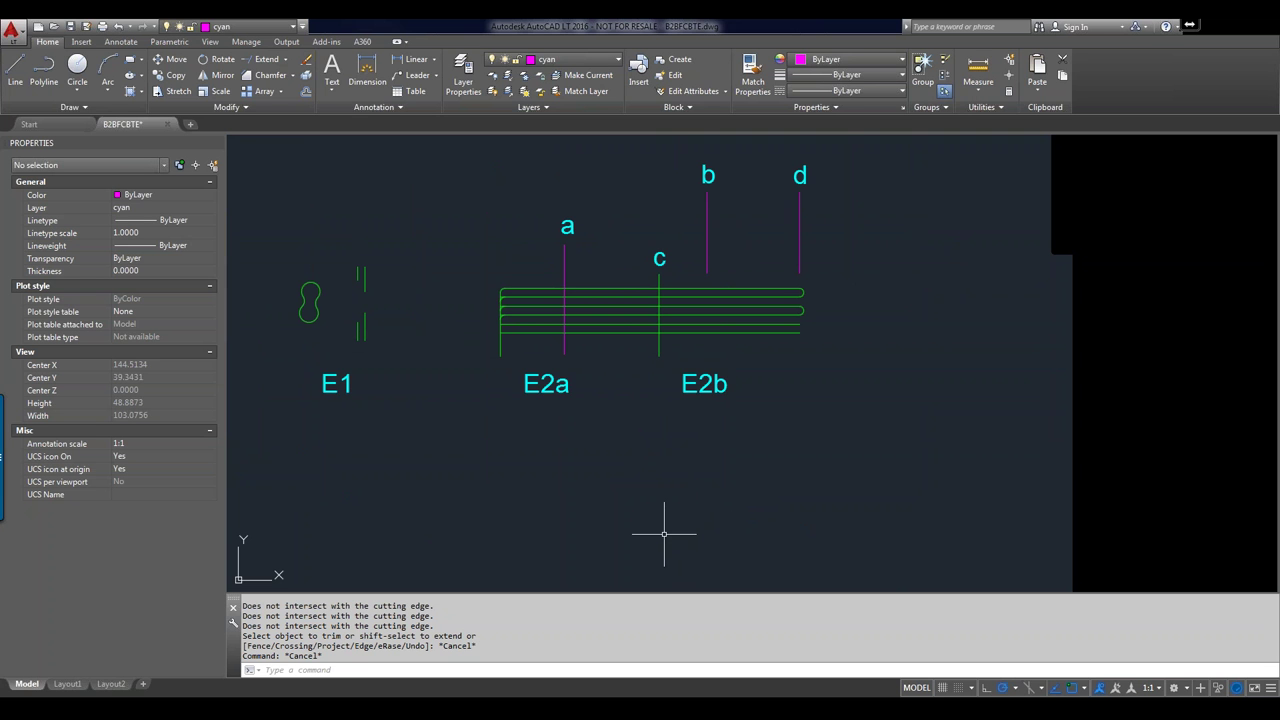
type("po")
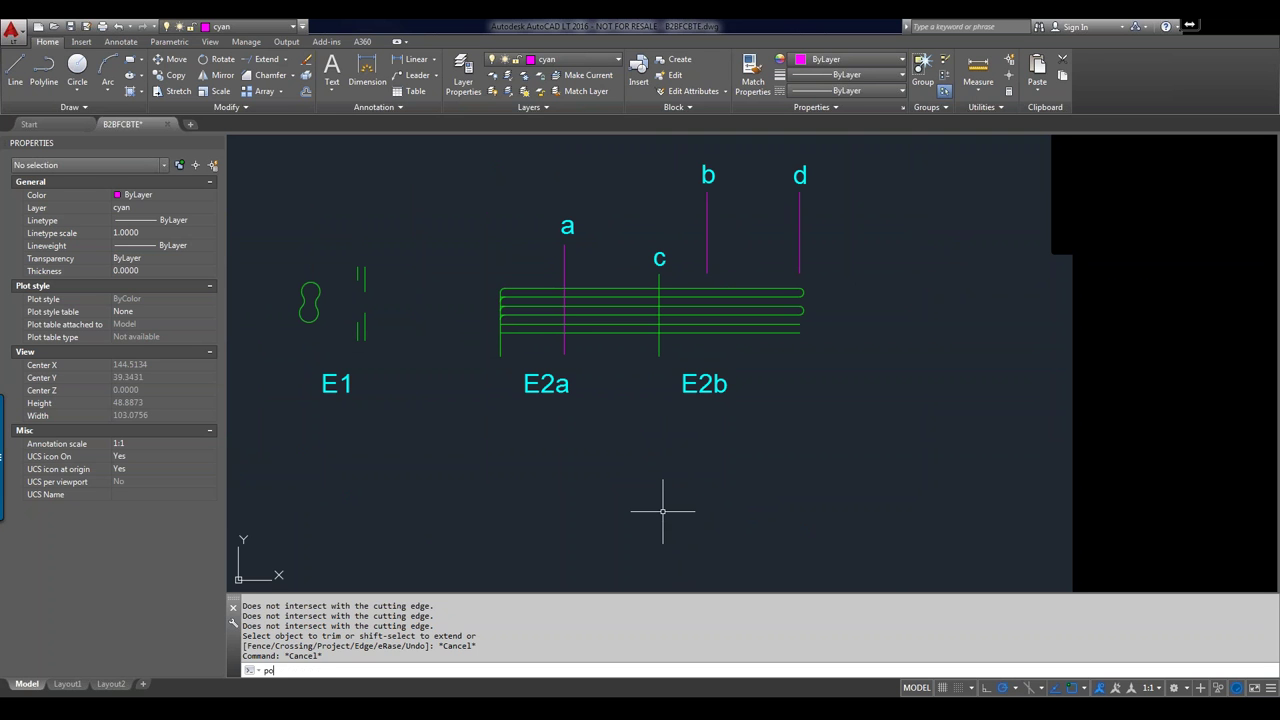
type("l")
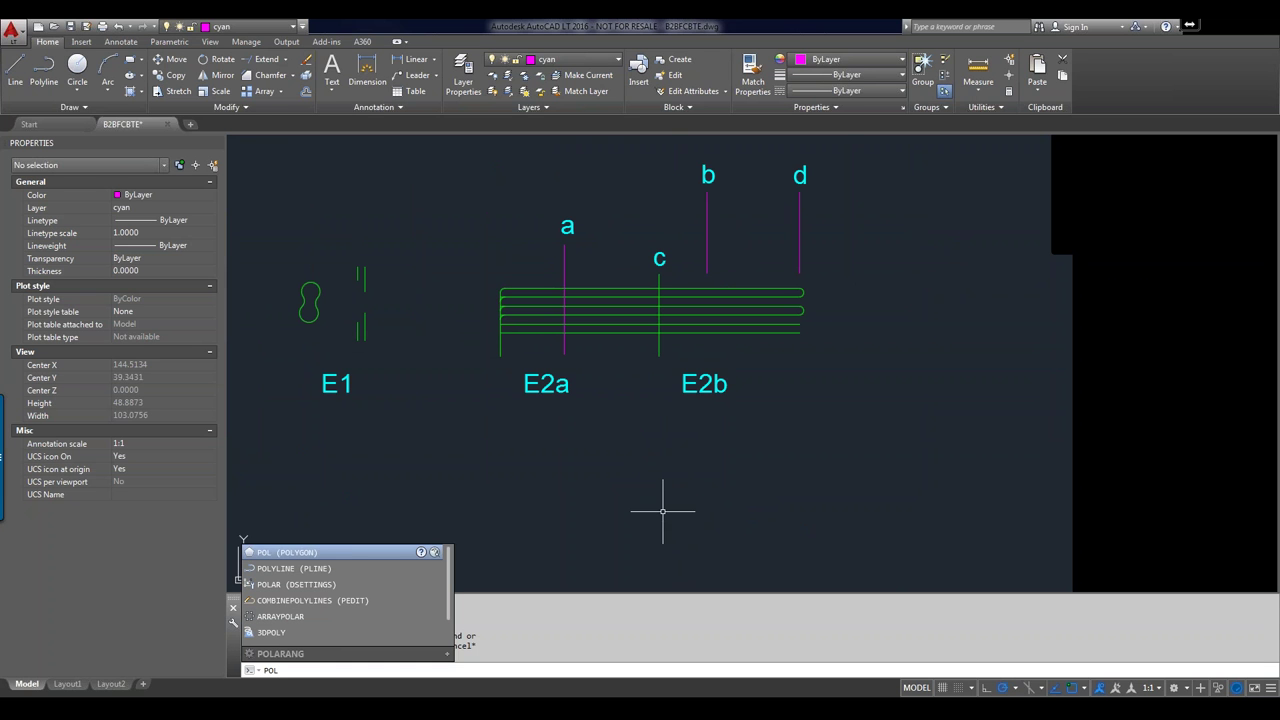
key("Return")
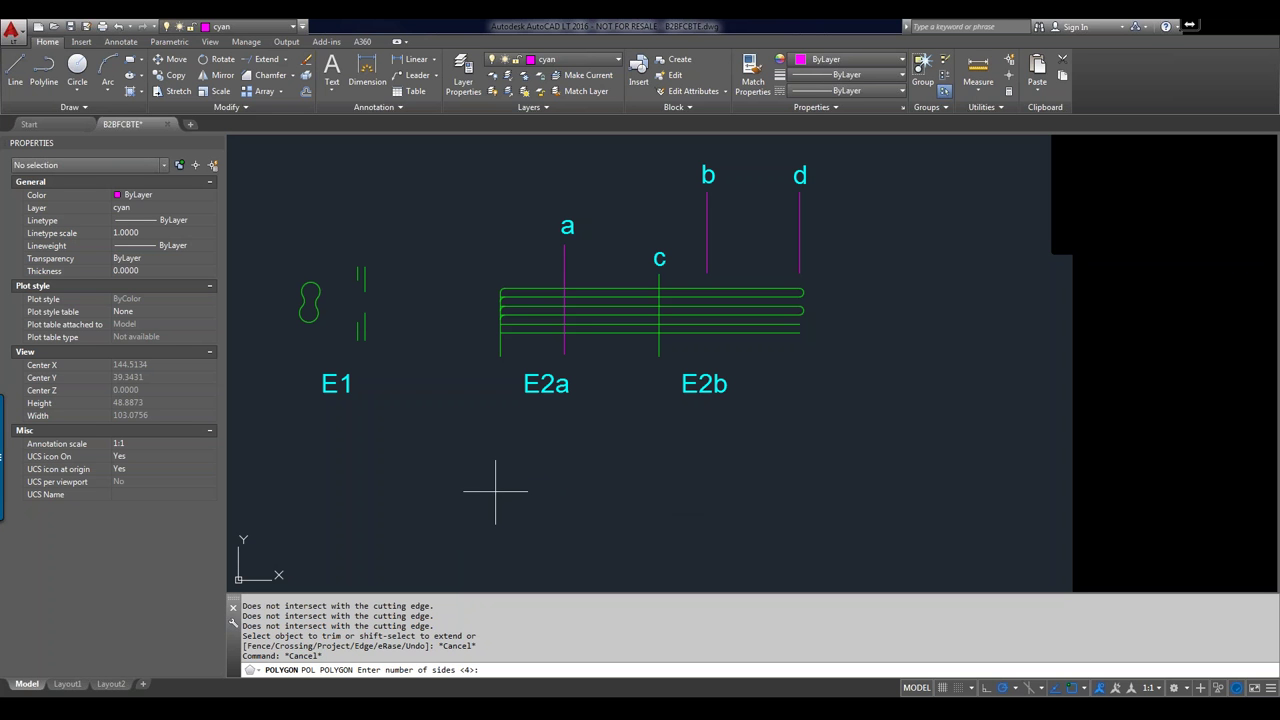
type("5")
key("Return")
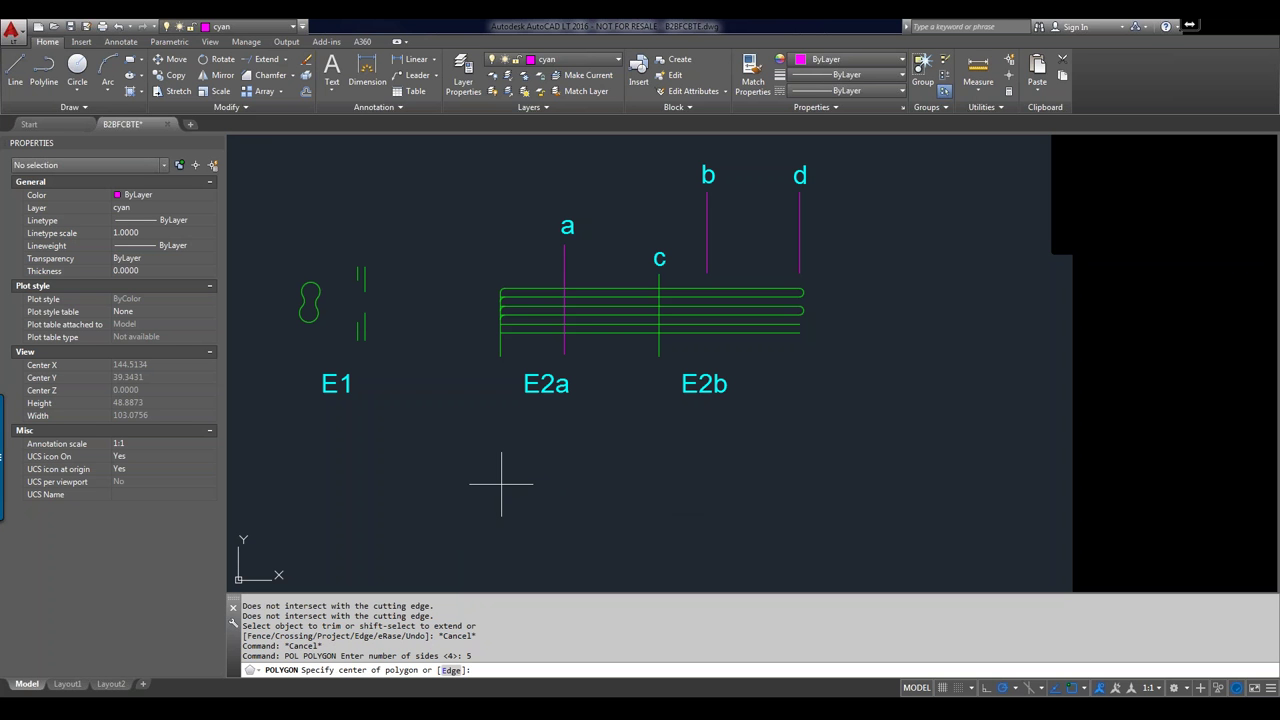
left_click(501, 484)
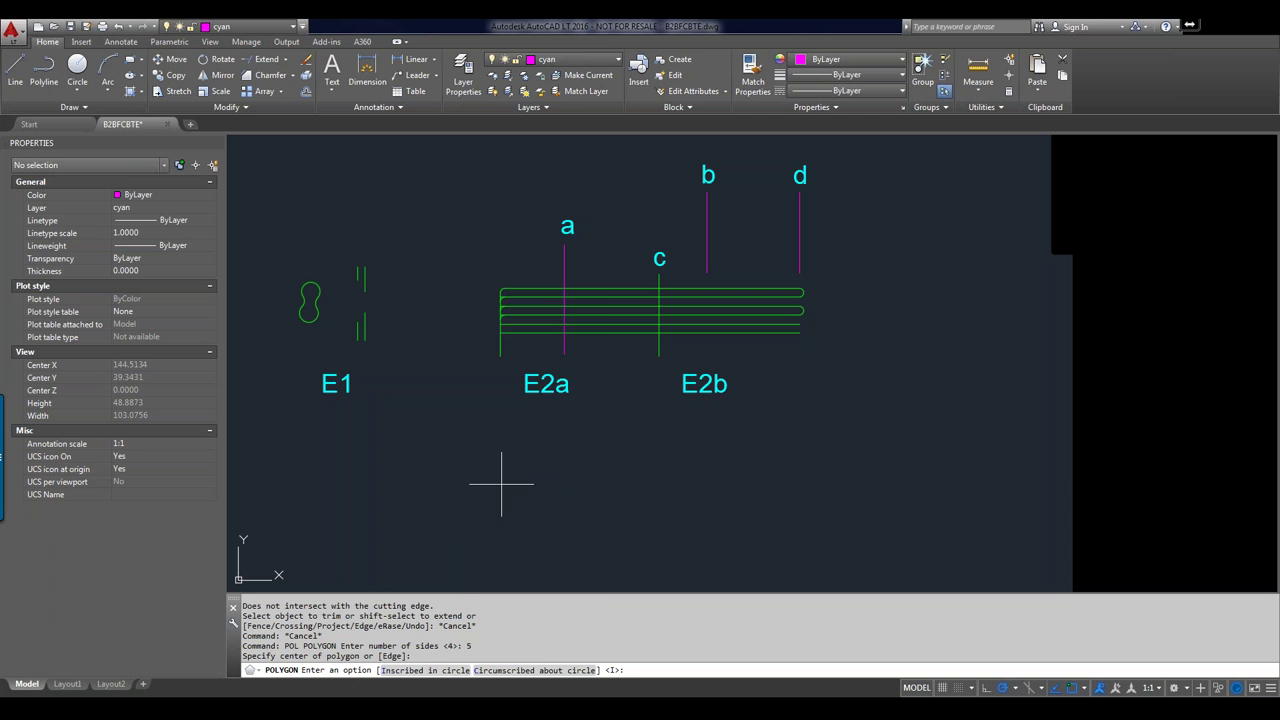
key("Return")
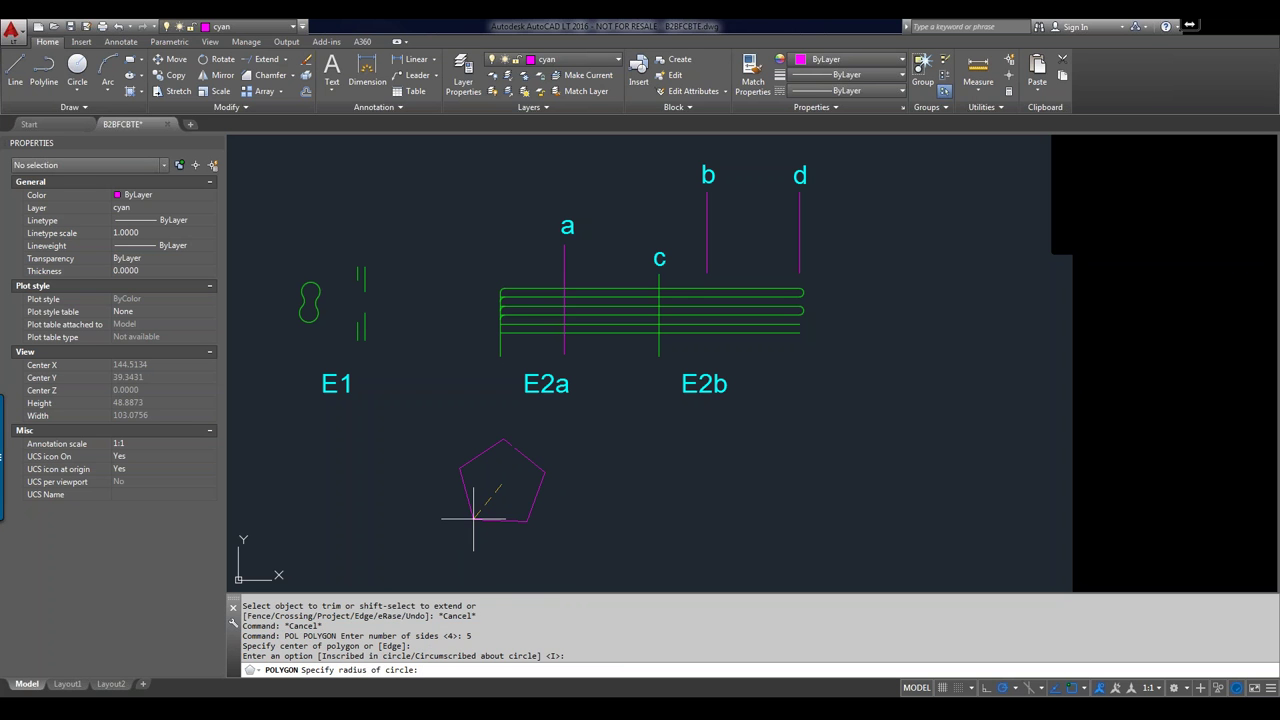
left_click(502, 441)
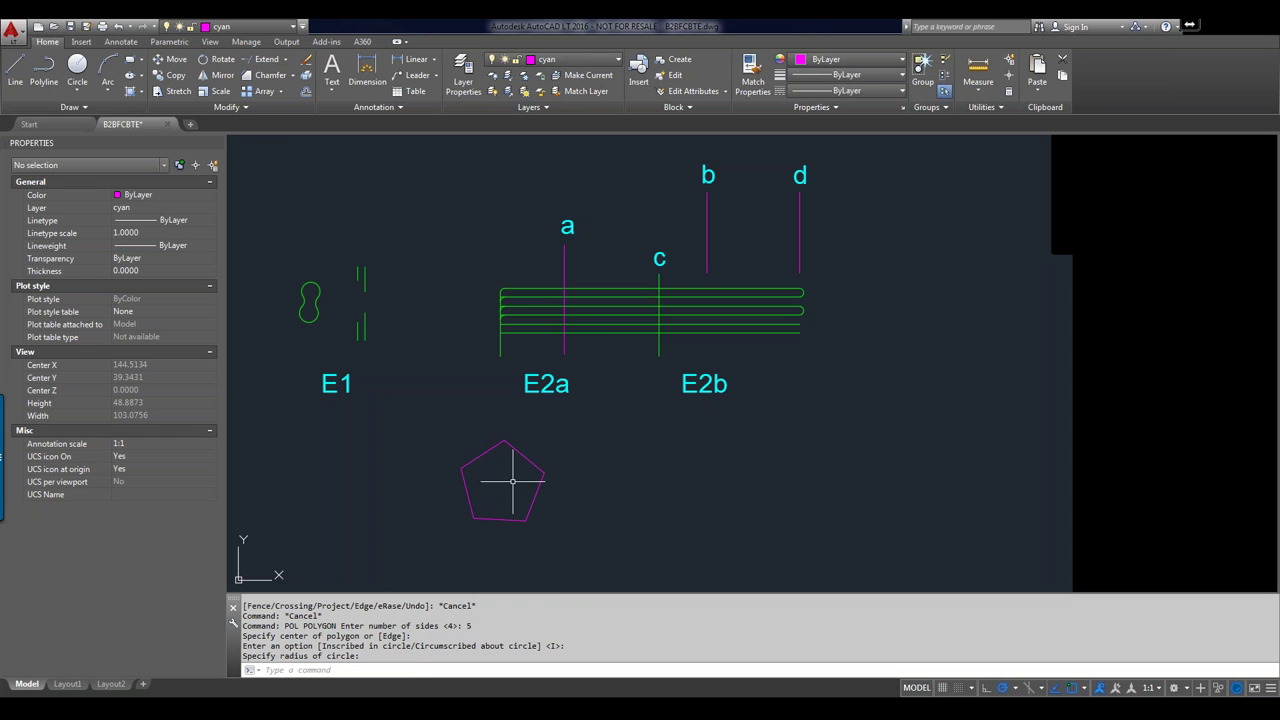
Step: Select the pentagon and add the six horizontal green lines above E2b with a crossing window
left_click(534, 459)
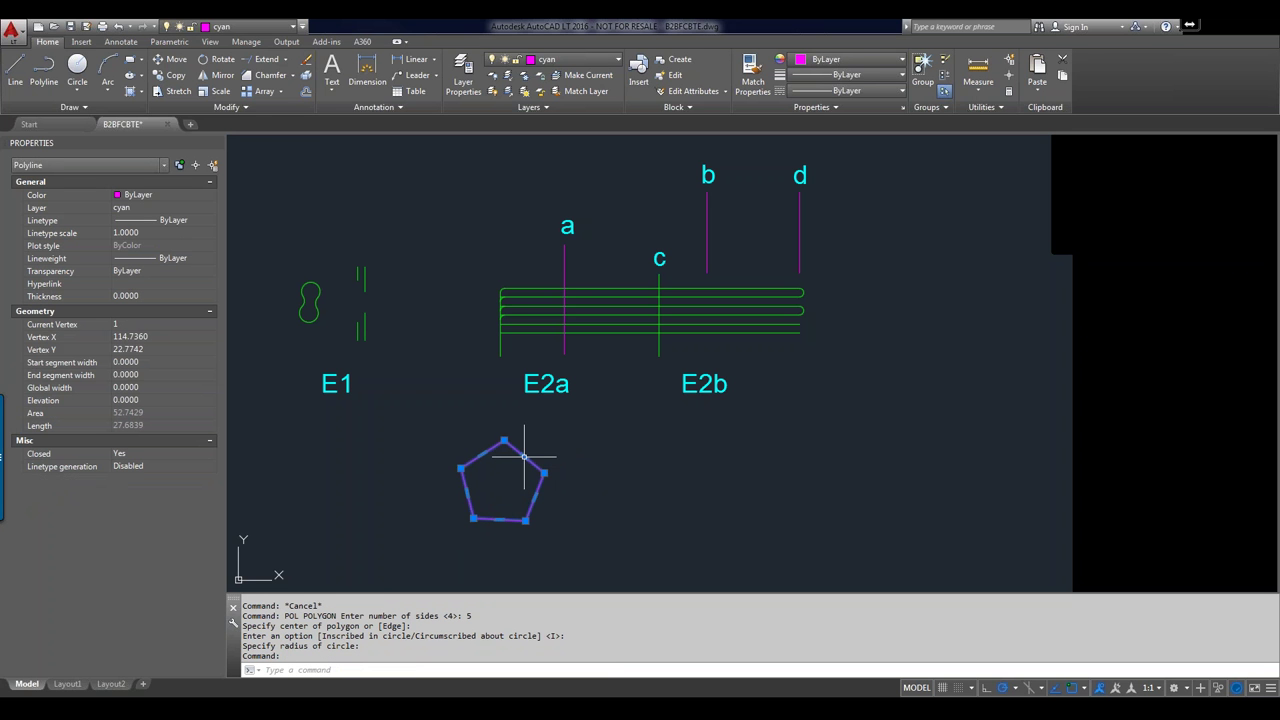
mouse_move(523, 456)
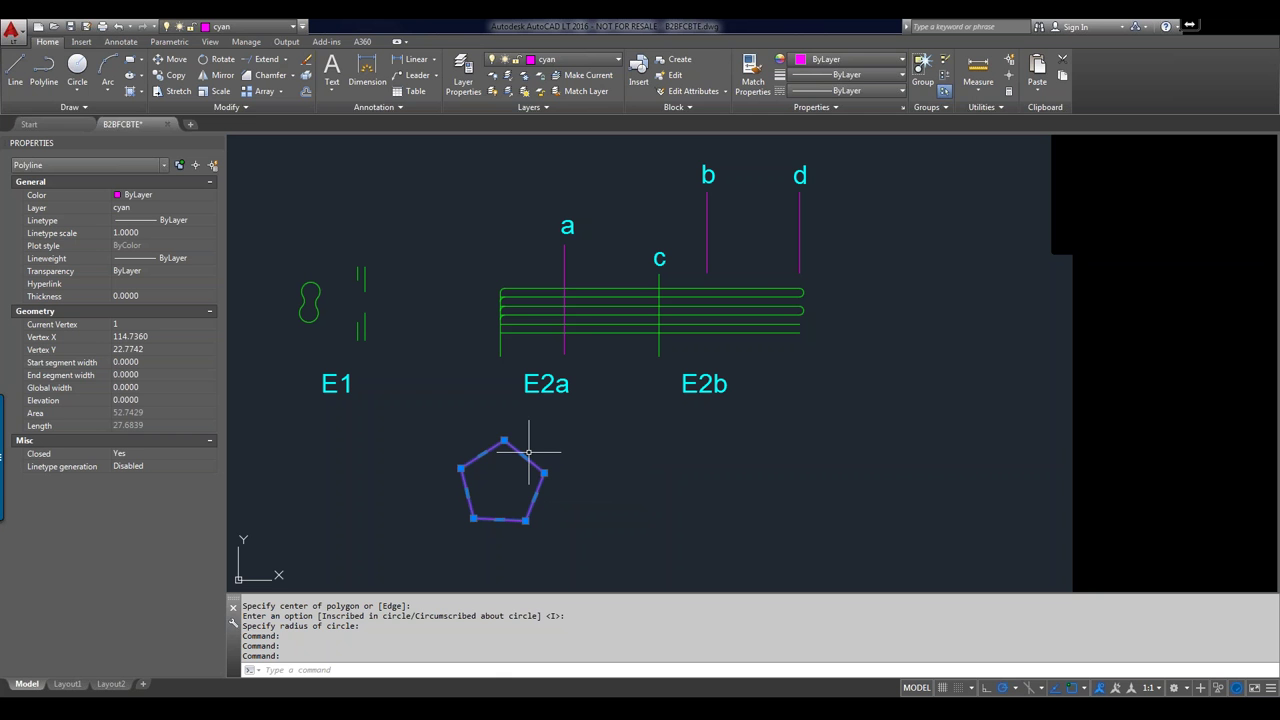
left_click(749, 251)
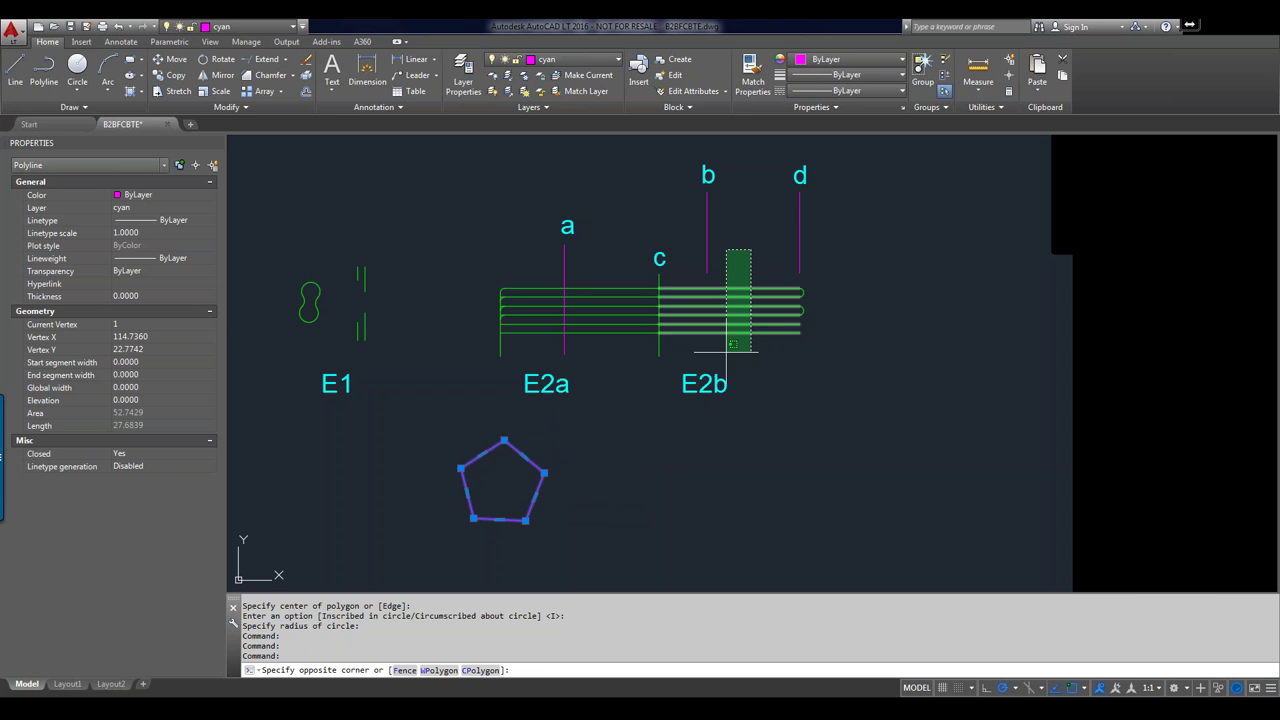
left_click(727, 351)
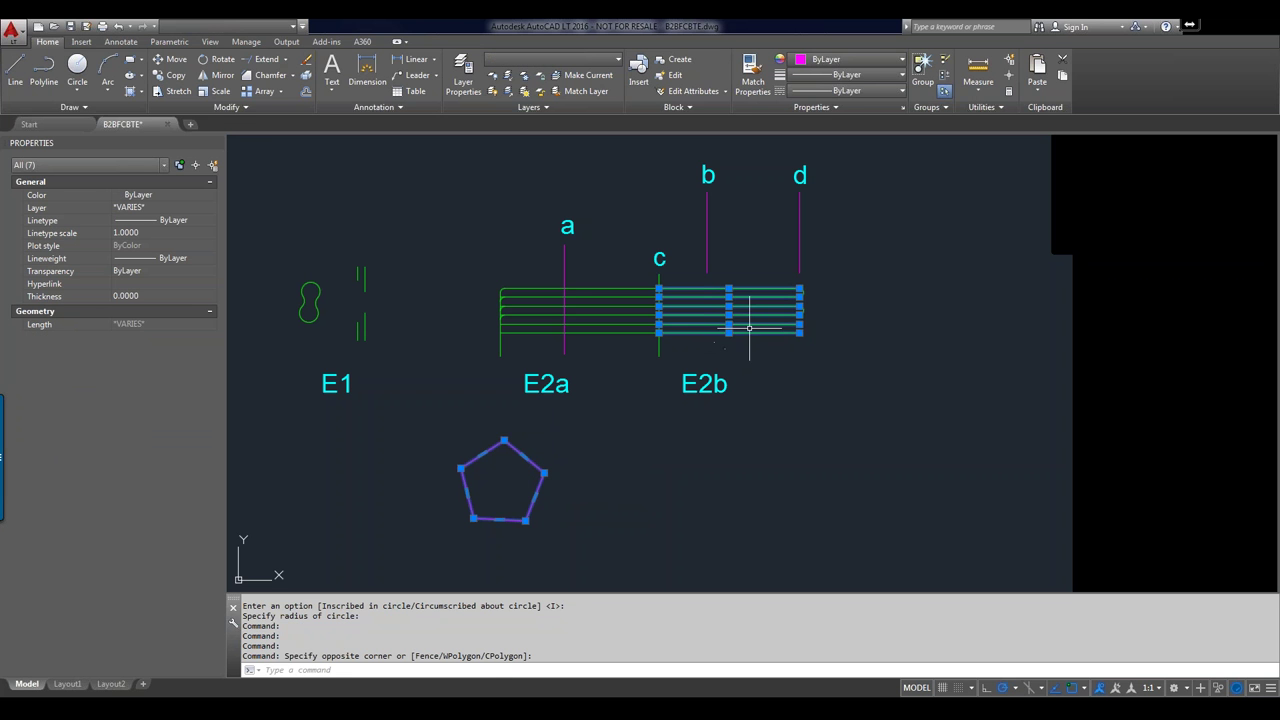
Step: Remove the second, fourth and sixth horizontal lines from the top, and the pentagon, from the selection
left_click(750, 332, "shift")
left_click(760, 307, "shift")
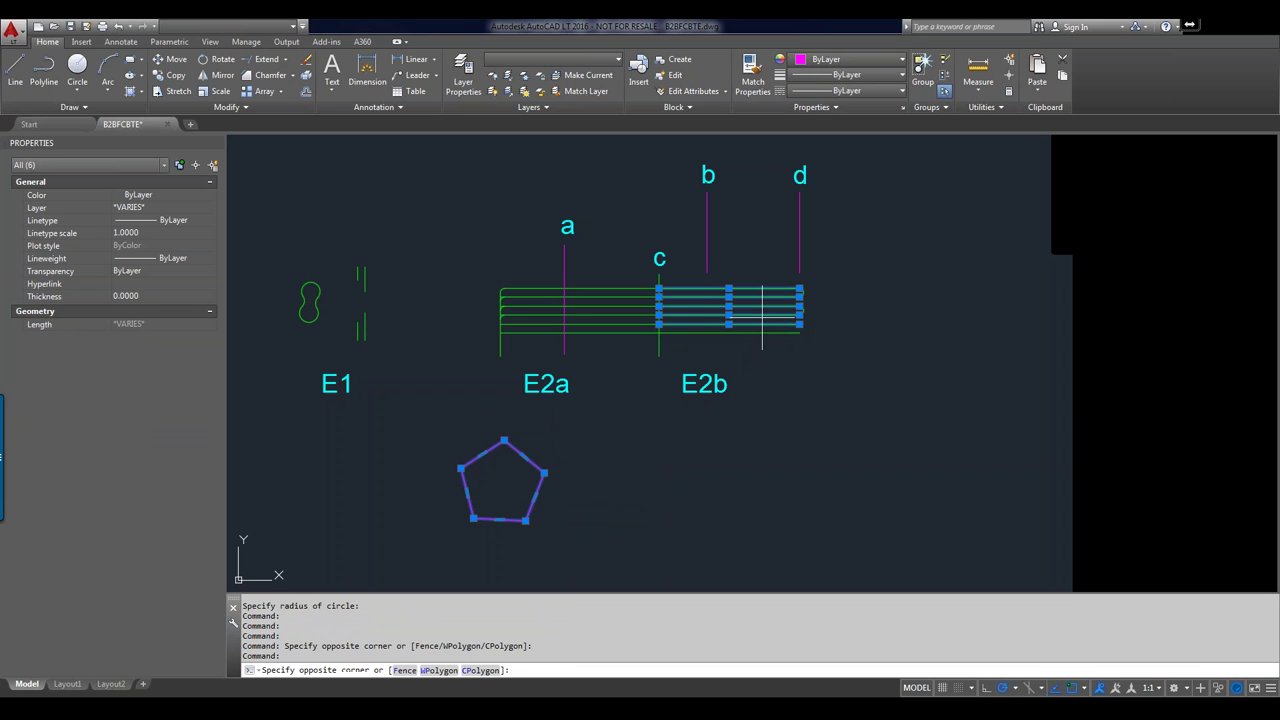
left_click(752, 318, "shift")
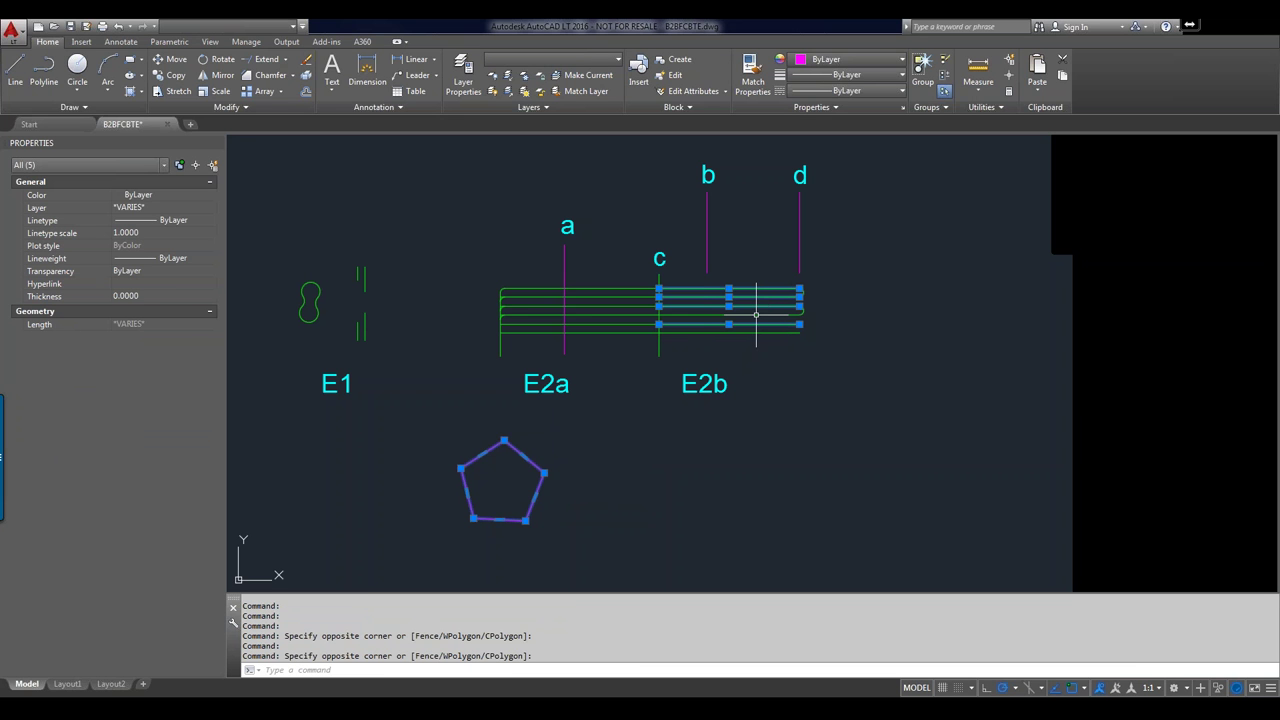
left_click(757, 296, "shift")
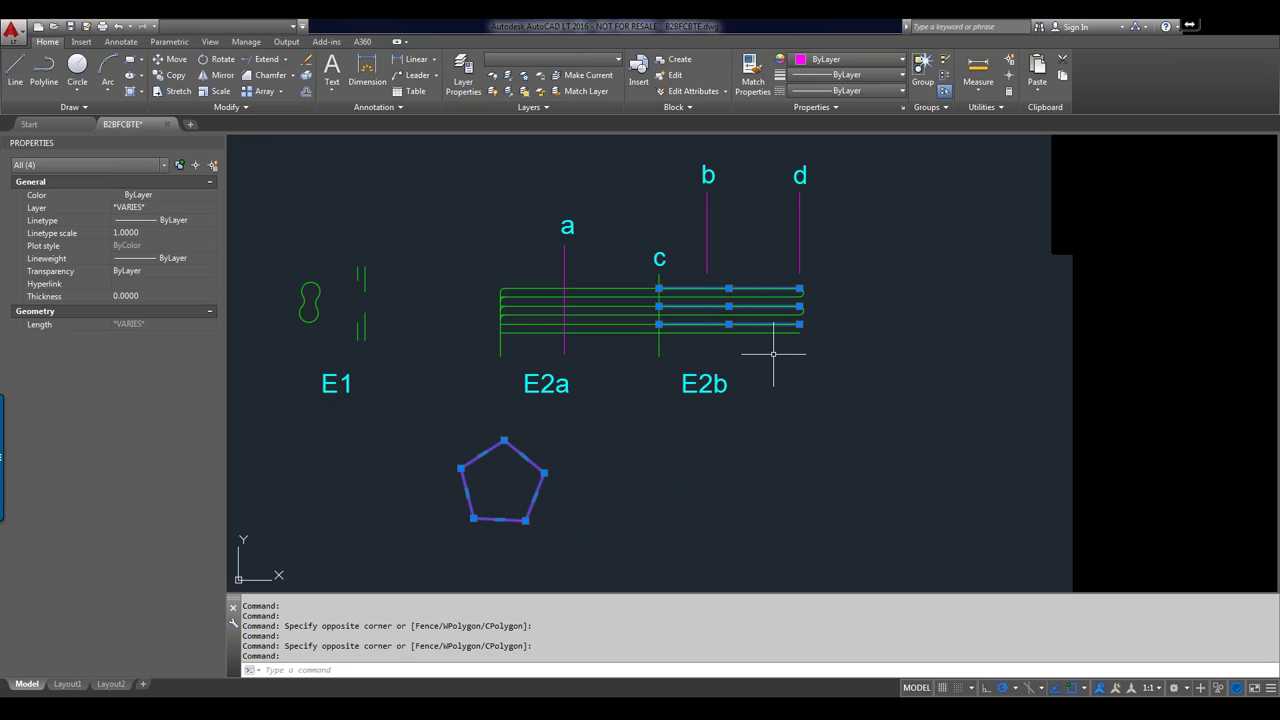
left_click(535, 464, "shift")
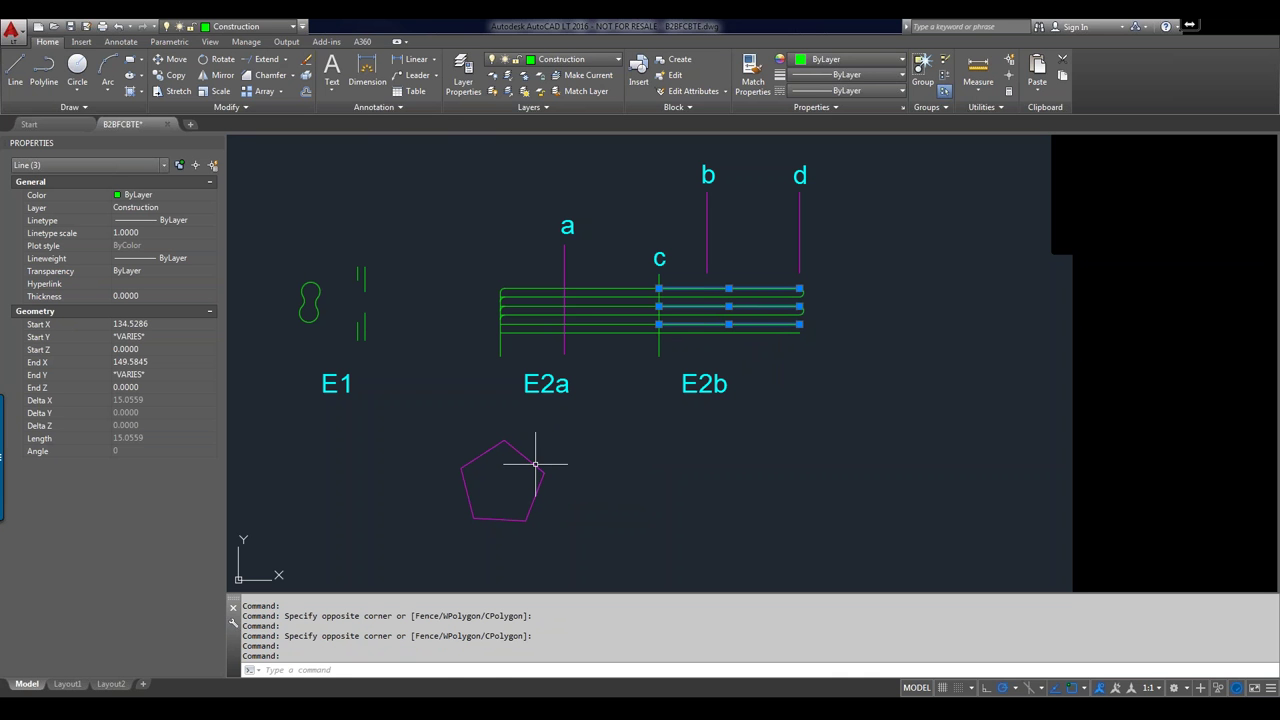
Step: Add the pentagon to the selection with a crossing window, remove it, add it again and clear the whole selection
left_click(543, 444)
left_click(532, 458)
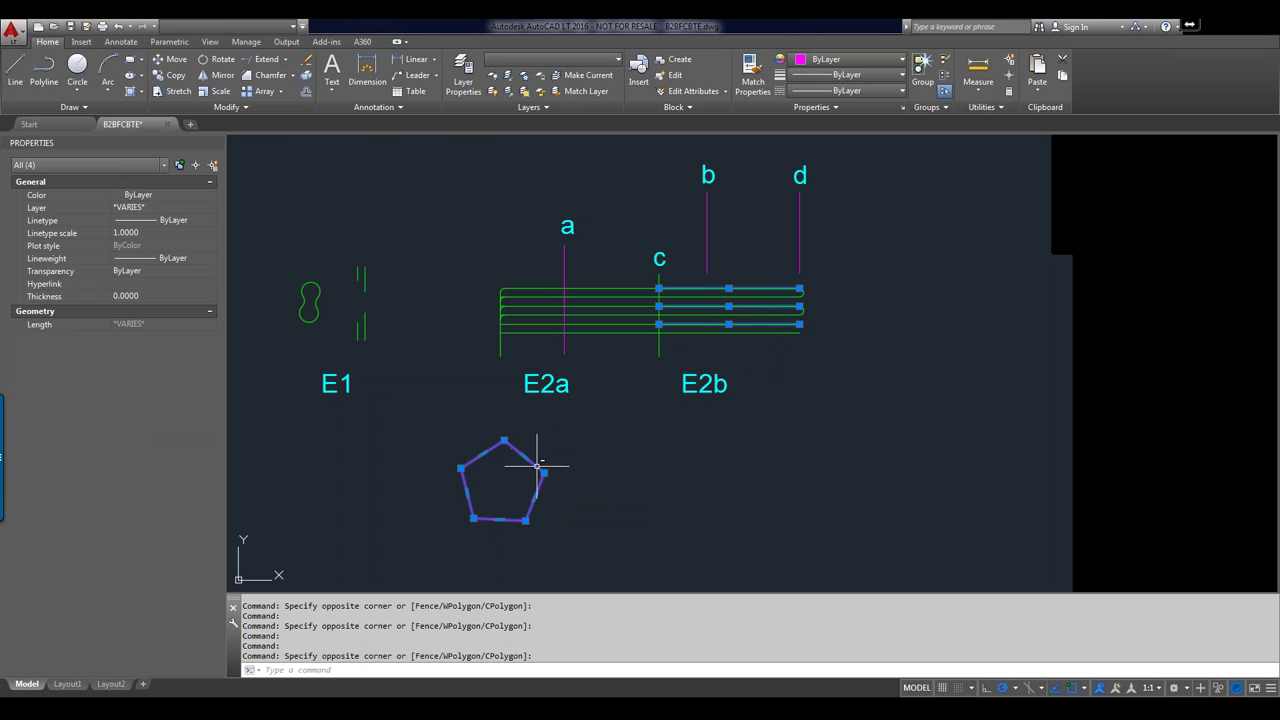
left_click(537, 464, "shift")
scroll(543, 457, "up", 5)
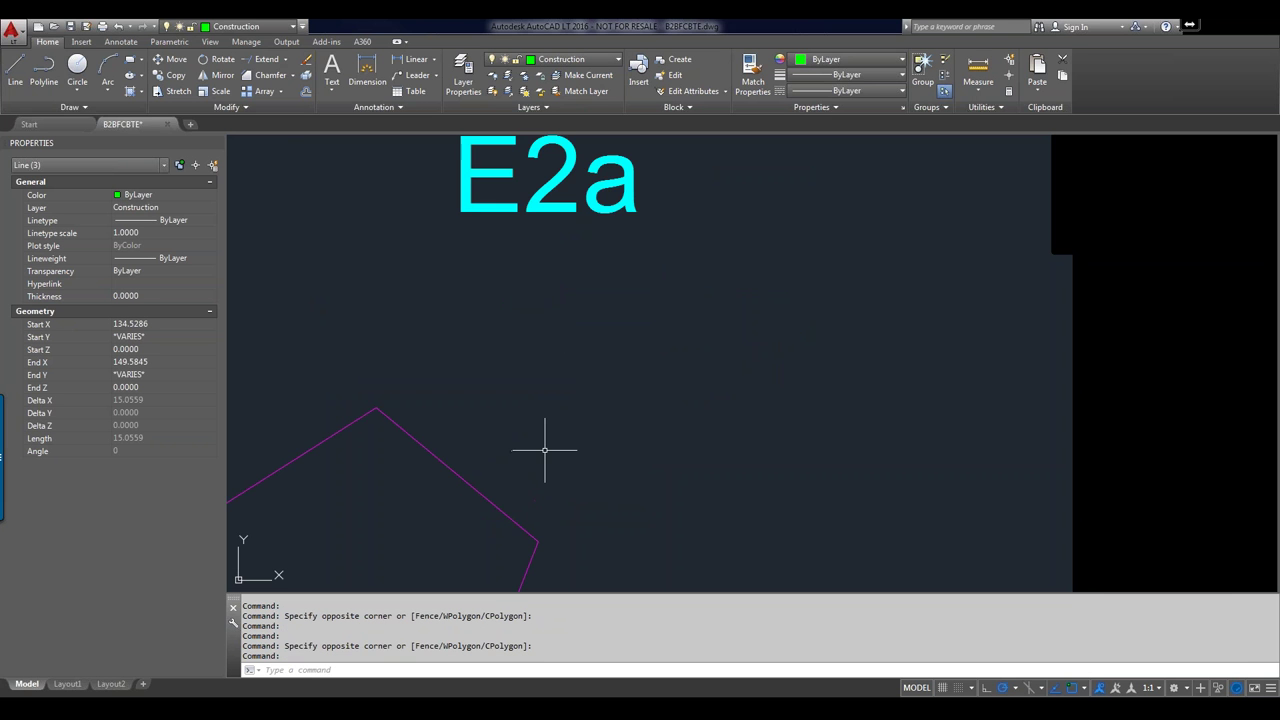
scroll(544, 450, "down", 4)
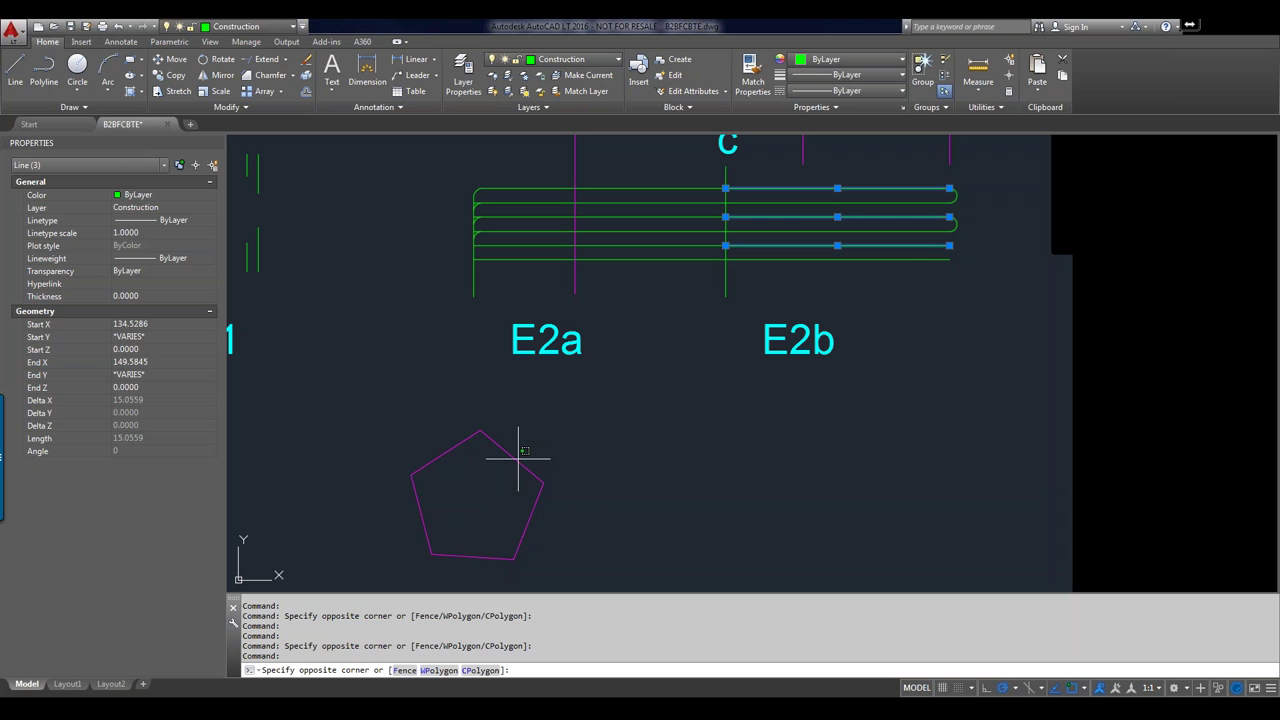
left_click(517, 458)
mouse_move(512, 456)
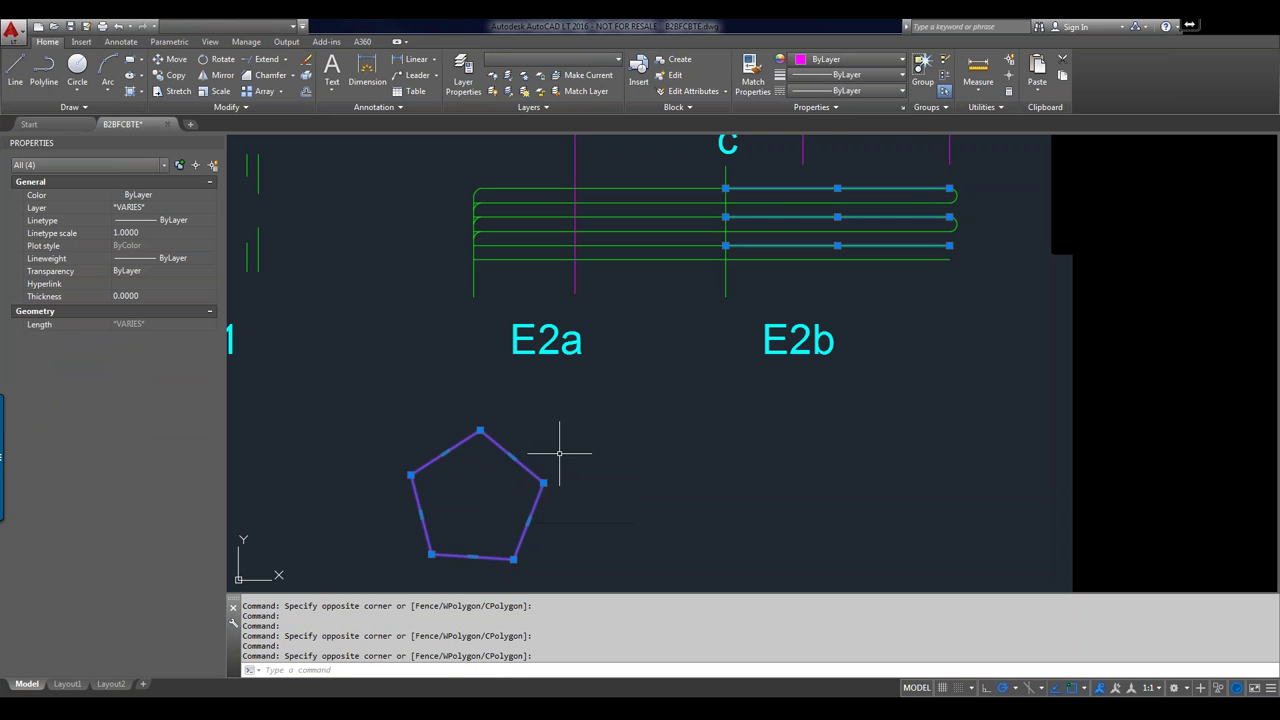
key("Escape")
Step: Select the six horizontal green lines above E2b with a crossing window, and add the pentagon with a second crossing window
left_click(909, 157)
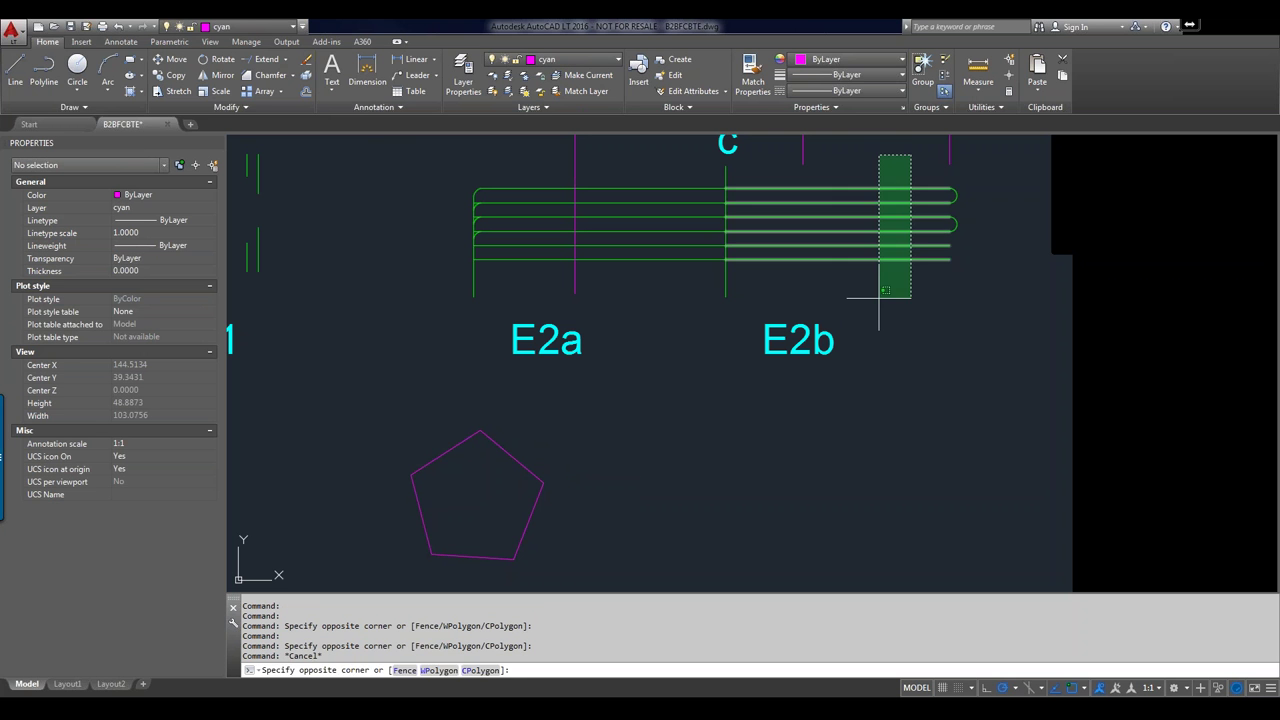
left_click(877, 300)
left_click(643, 417)
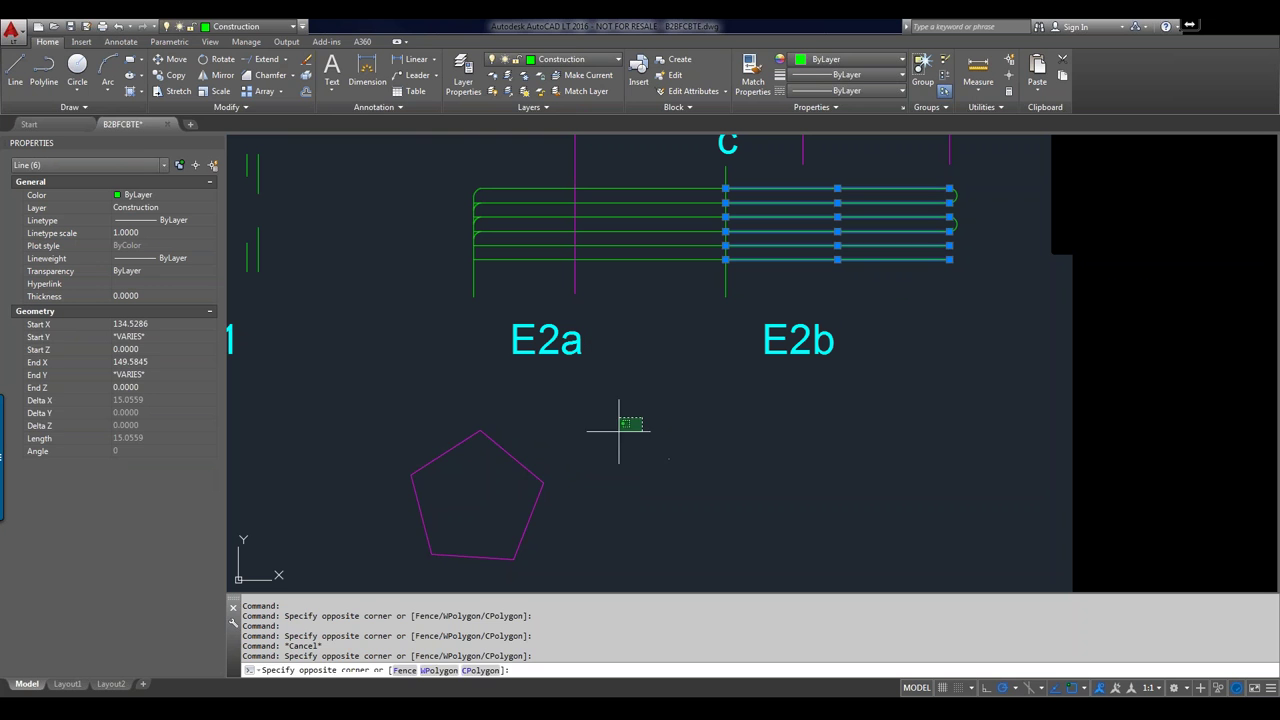
left_click(458, 480)
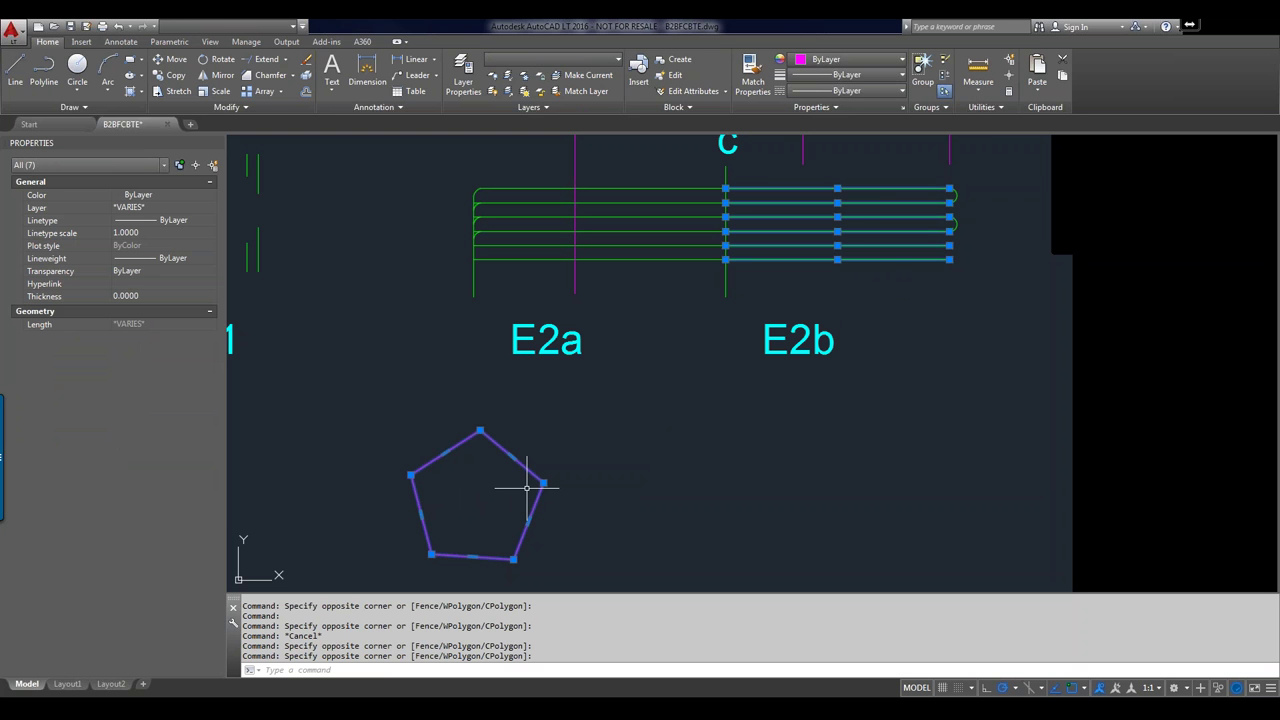
Step: Remove the sixth, fourth and second horizontal lines from the top, and the pentagon, from the selection one at a time
left_click(866, 259, "shift")
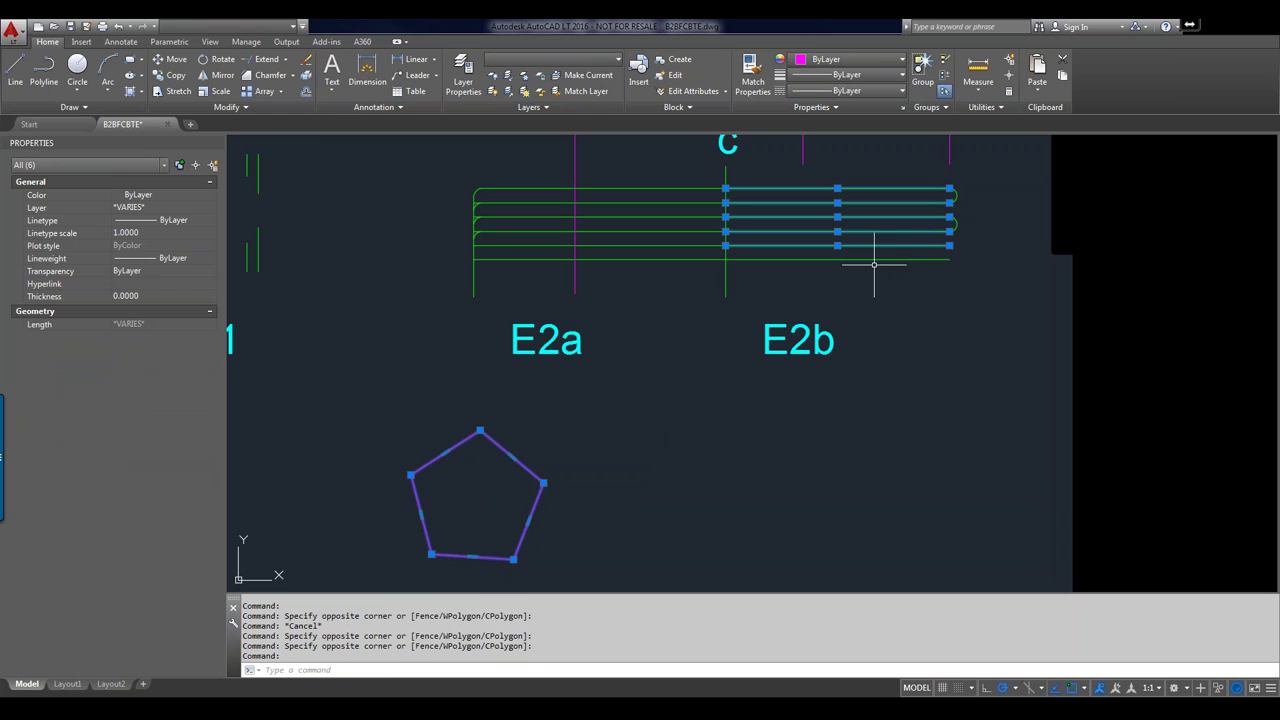
left_click(889, 231, "shift")
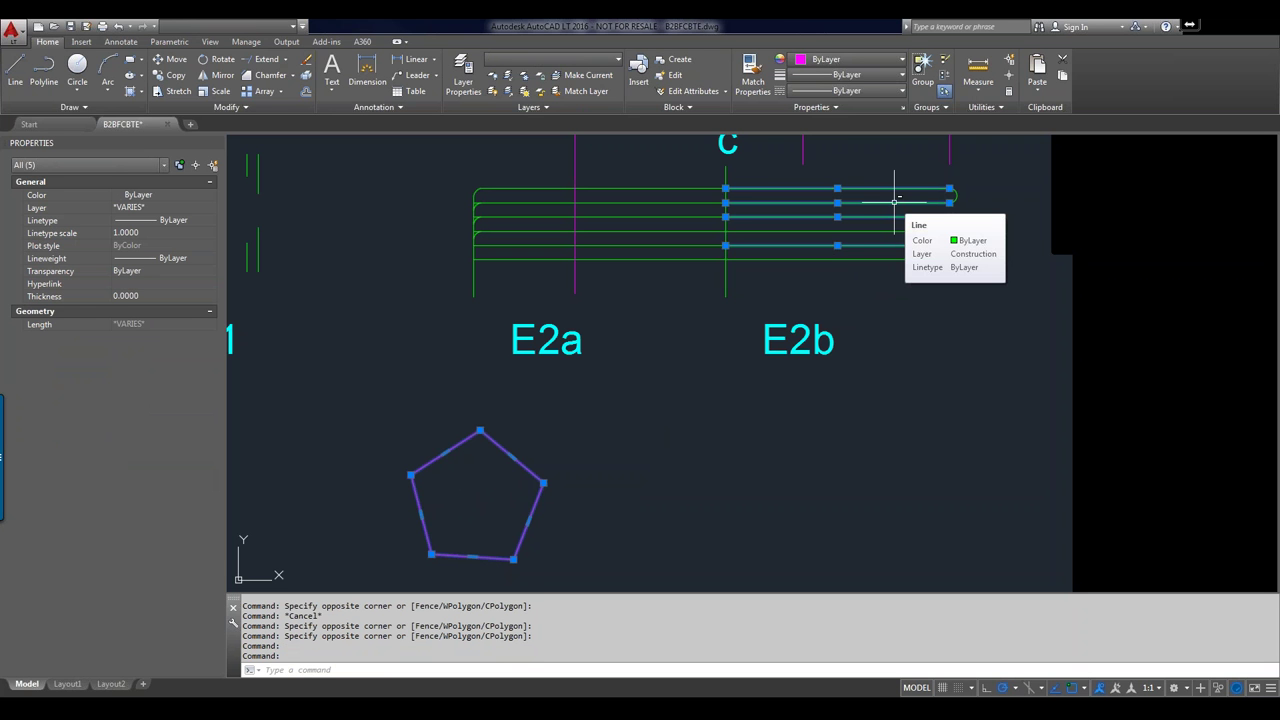
left_click(895, 202, "shift")
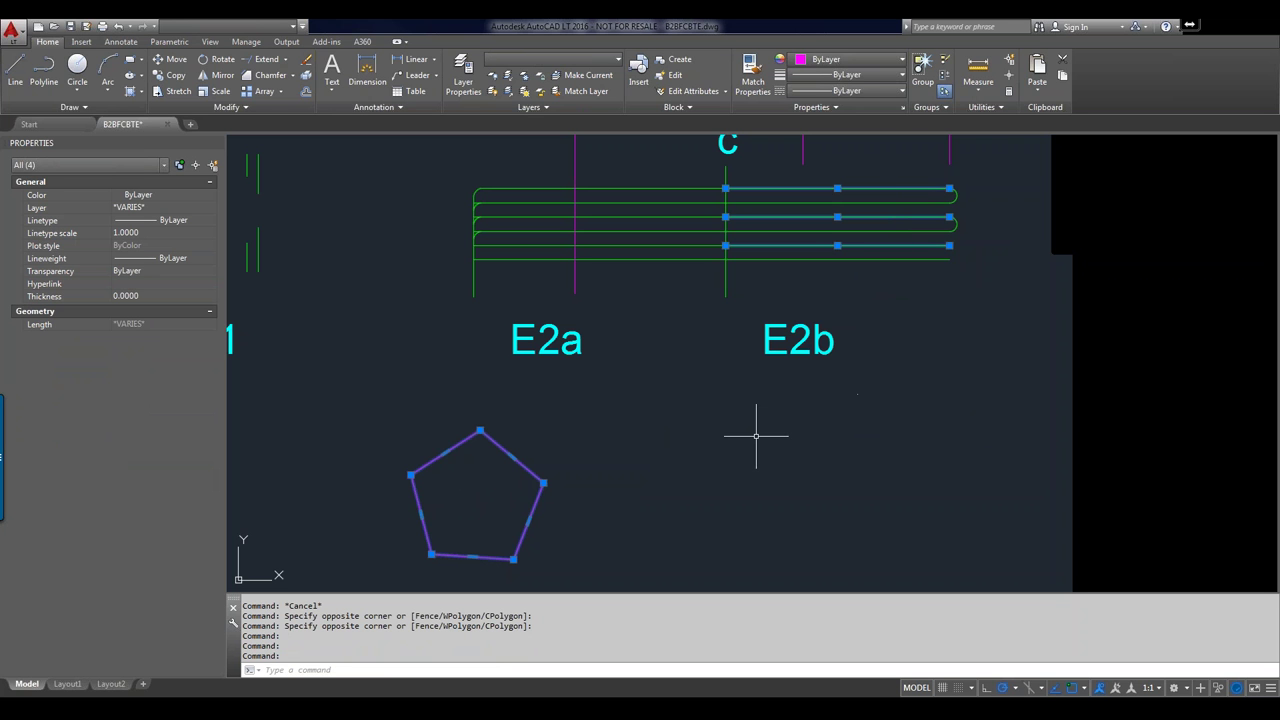
left_click(526, 467, "shift")
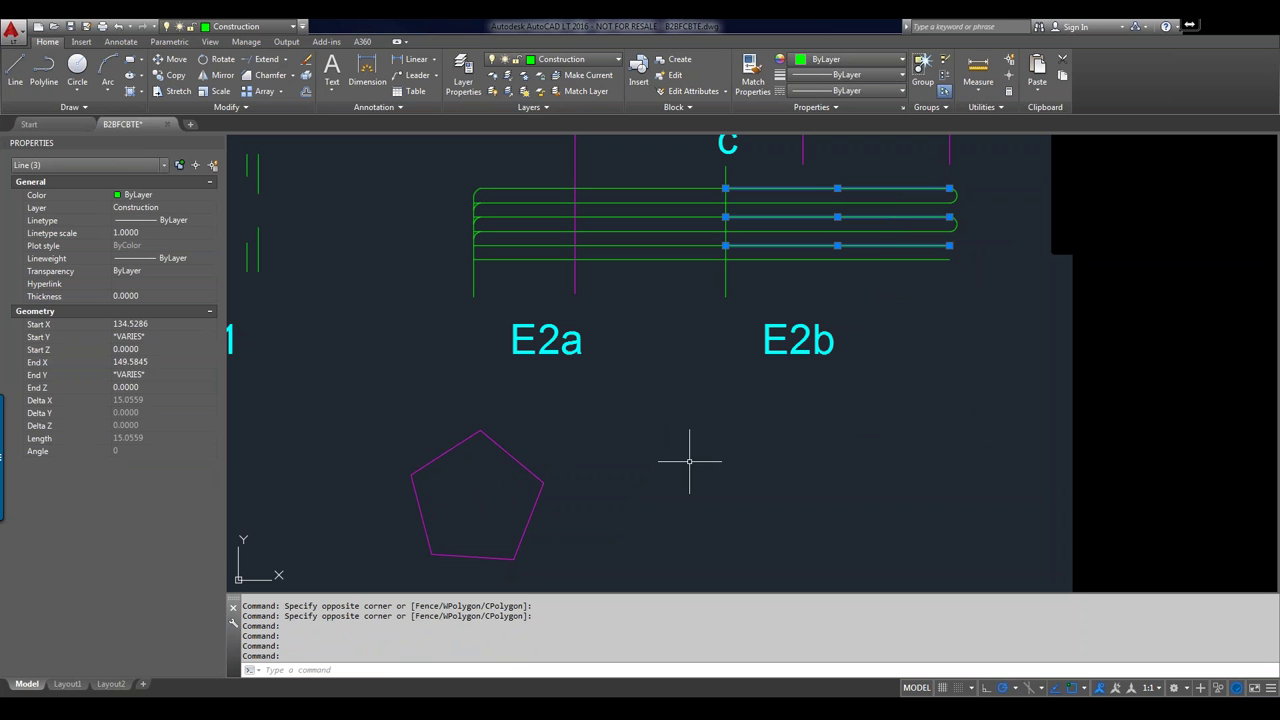
Step: Add the pentagon to the selected lines and remove it twice, and add it once more
left_click(527, 465)
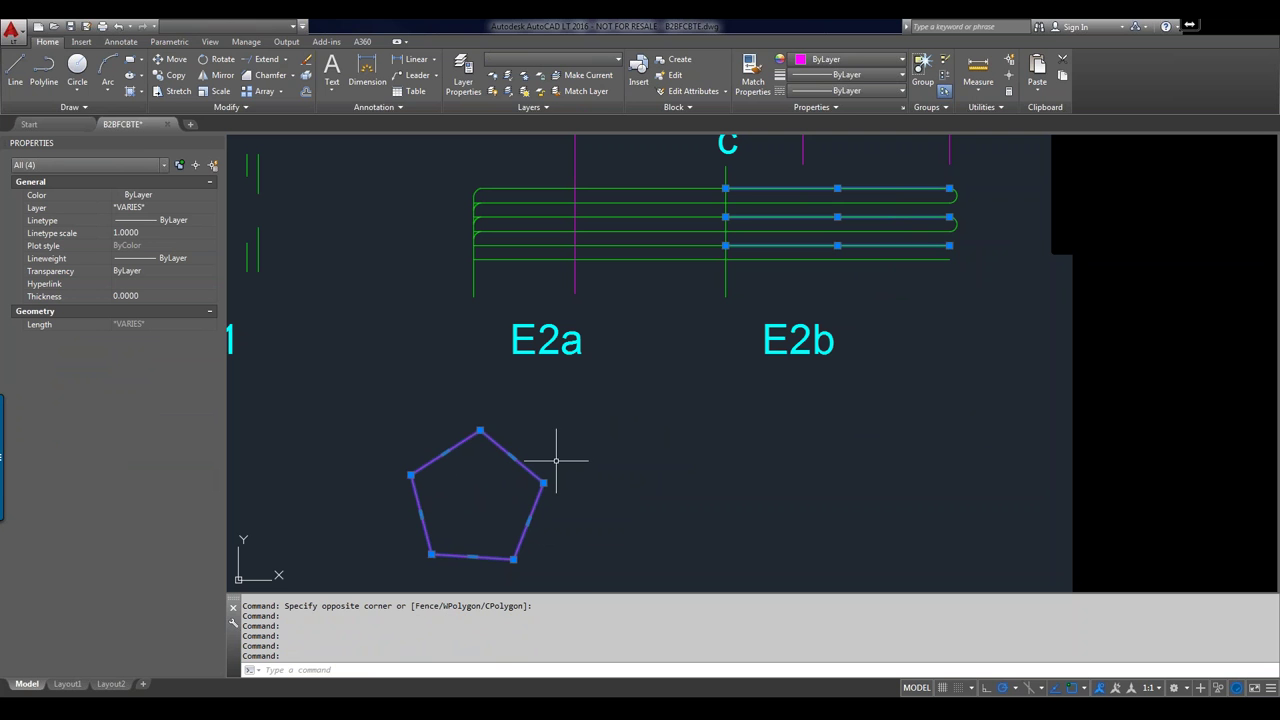
left_click(520, 543, "shift")
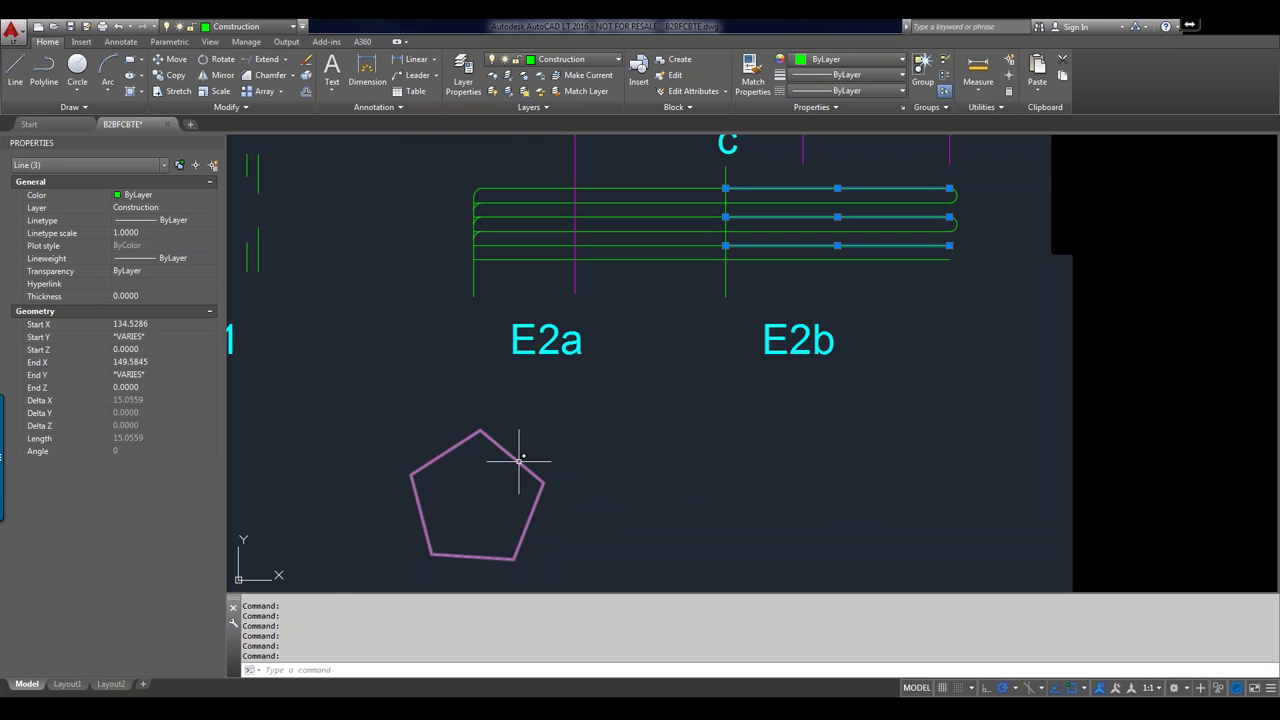
left_click(521, 460)
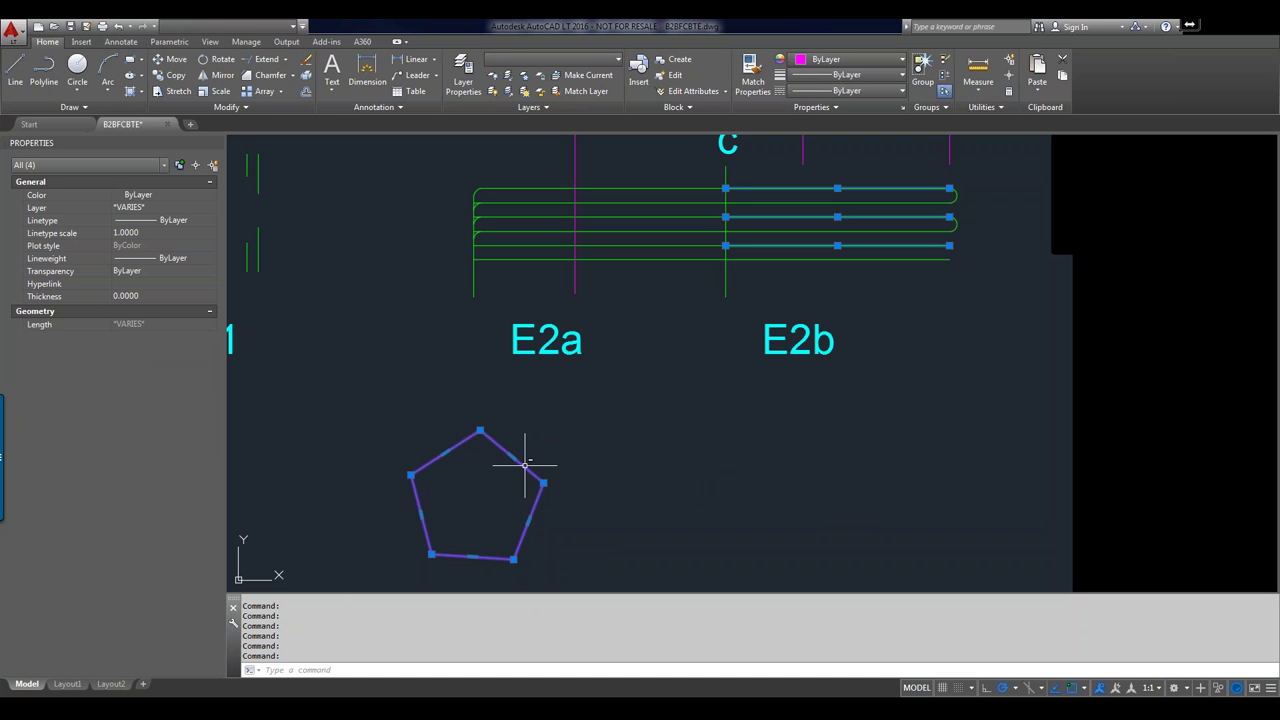
left_click(524, 463, "shift")
mouse_move(535, 467)
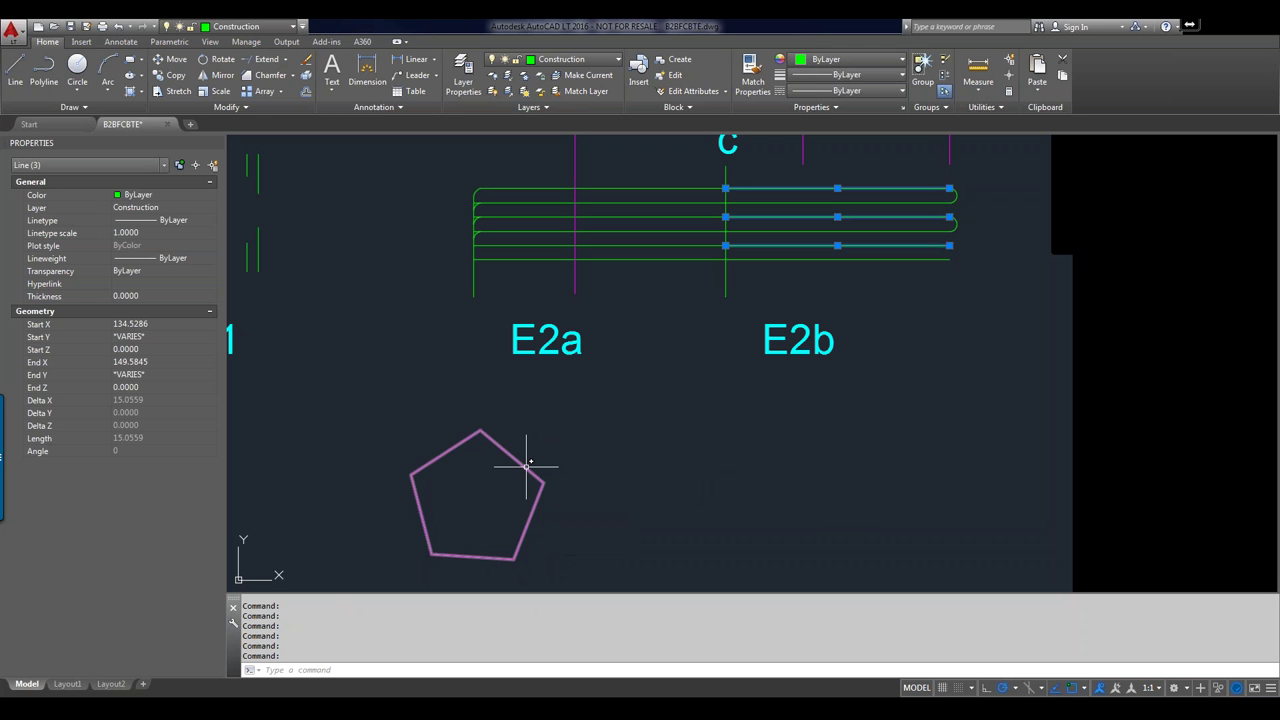
mouse_move(527, 465)
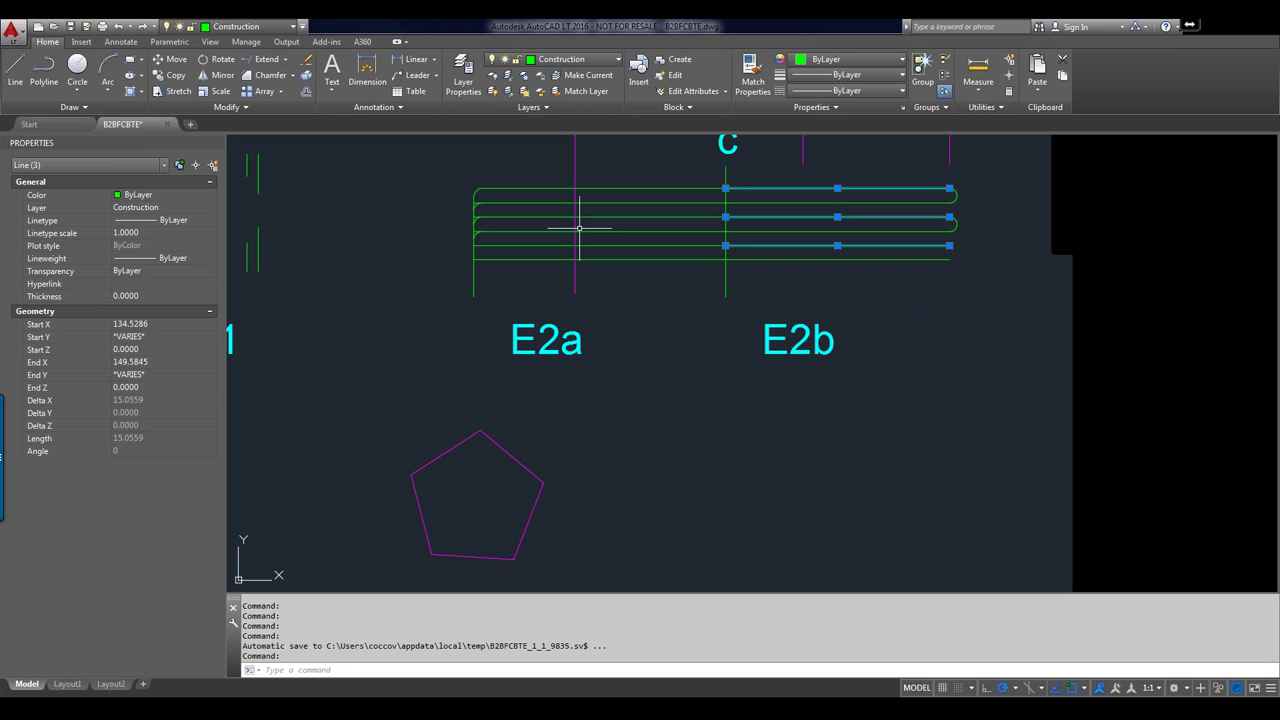
left_click(495, 434)
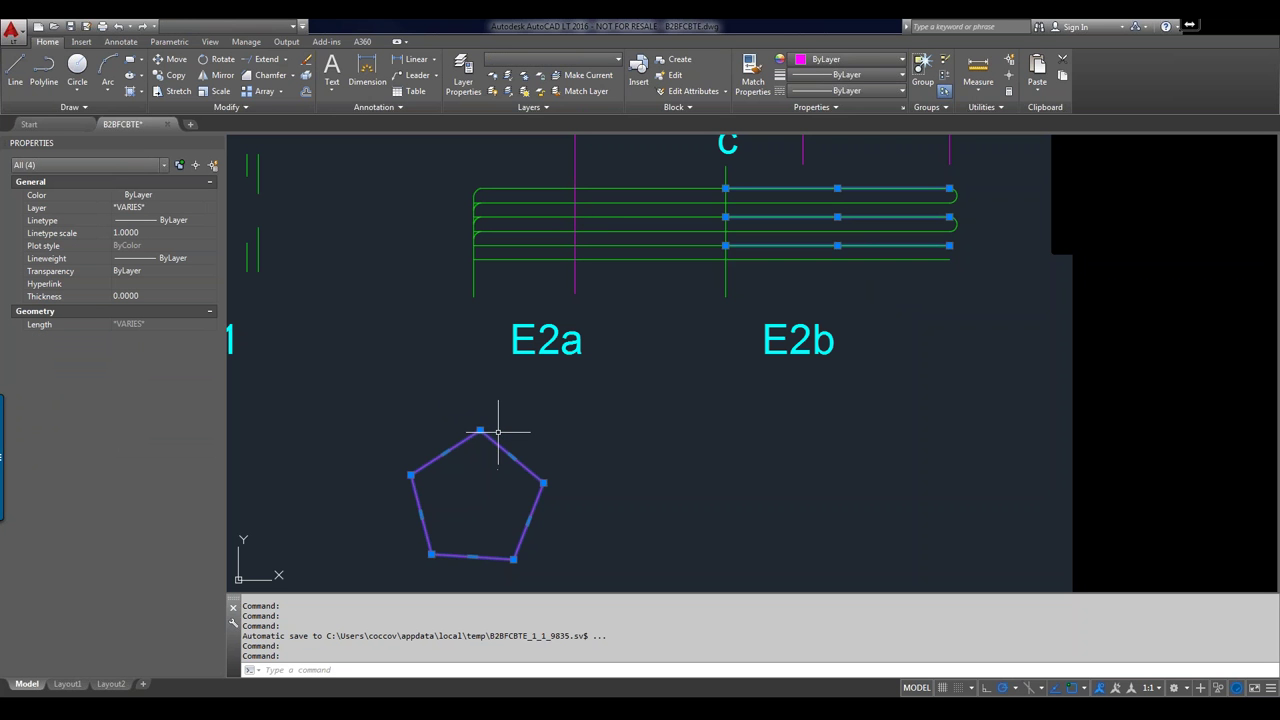
type("l")
key("Return")
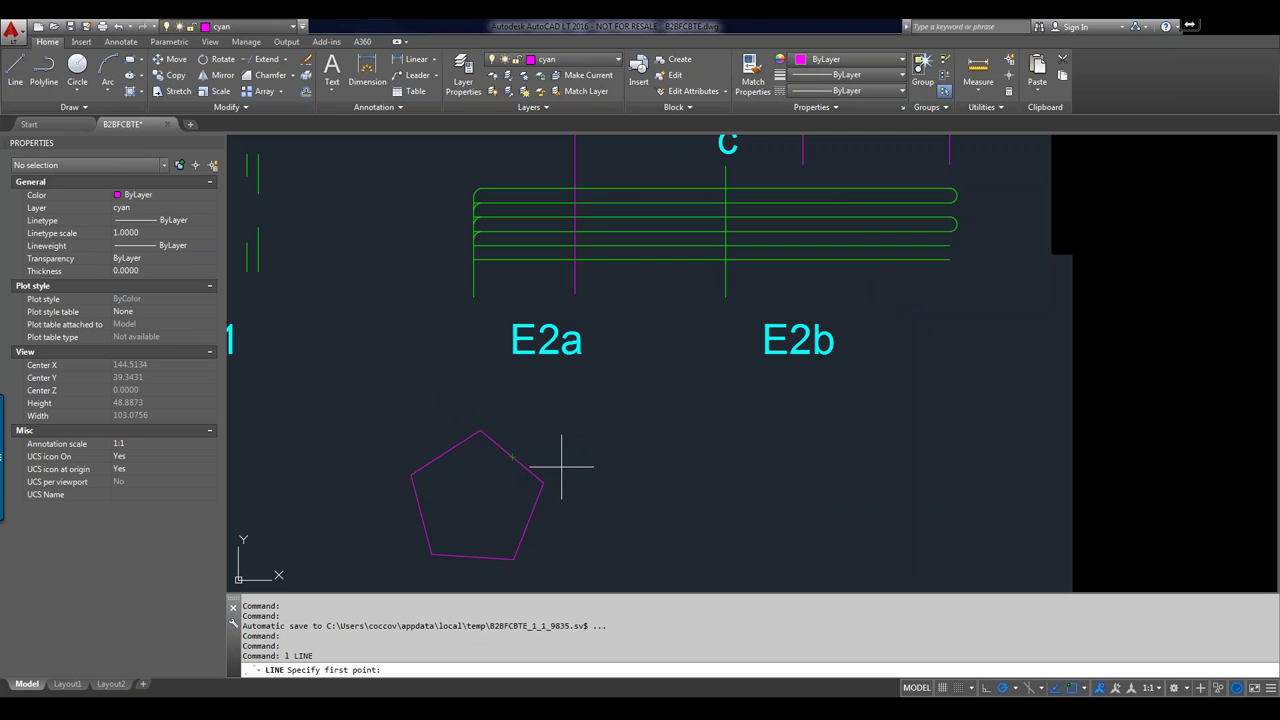
key("Escape")
Step: Select the pentagon with a crossing window, and set the OSMODE system variable to 1039
left_click(560, 430)
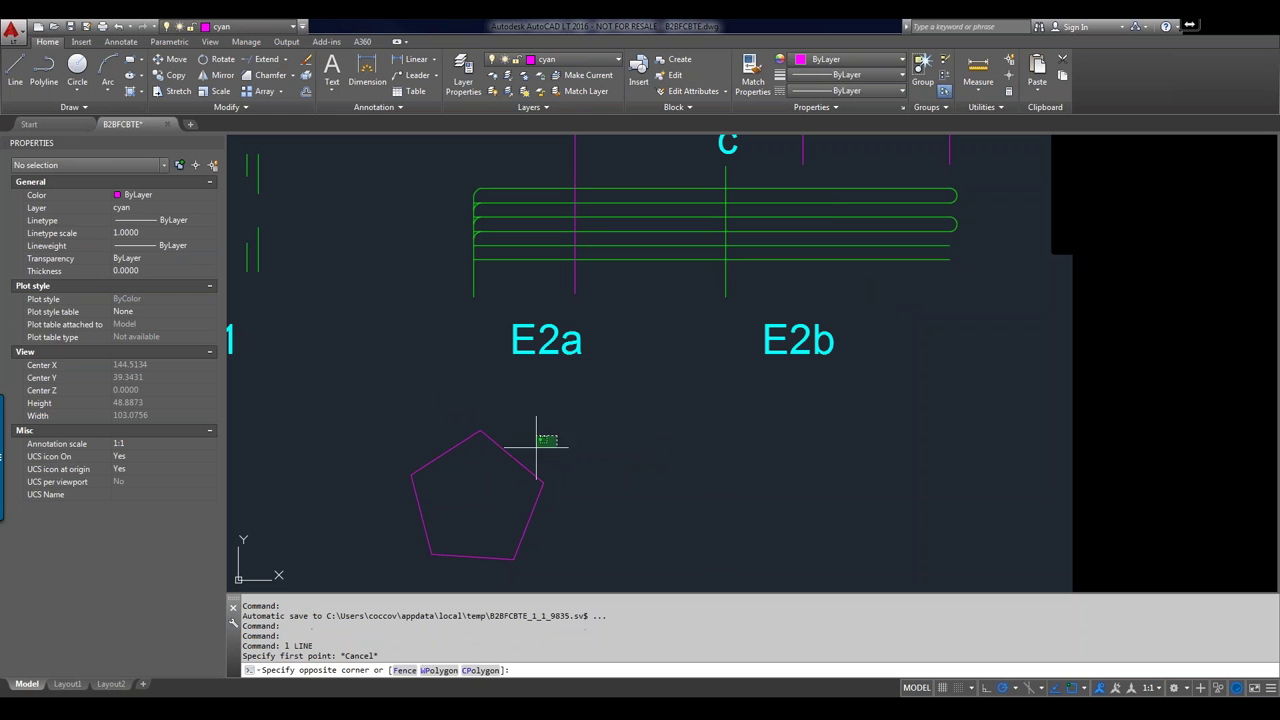
left_click(483, 473)
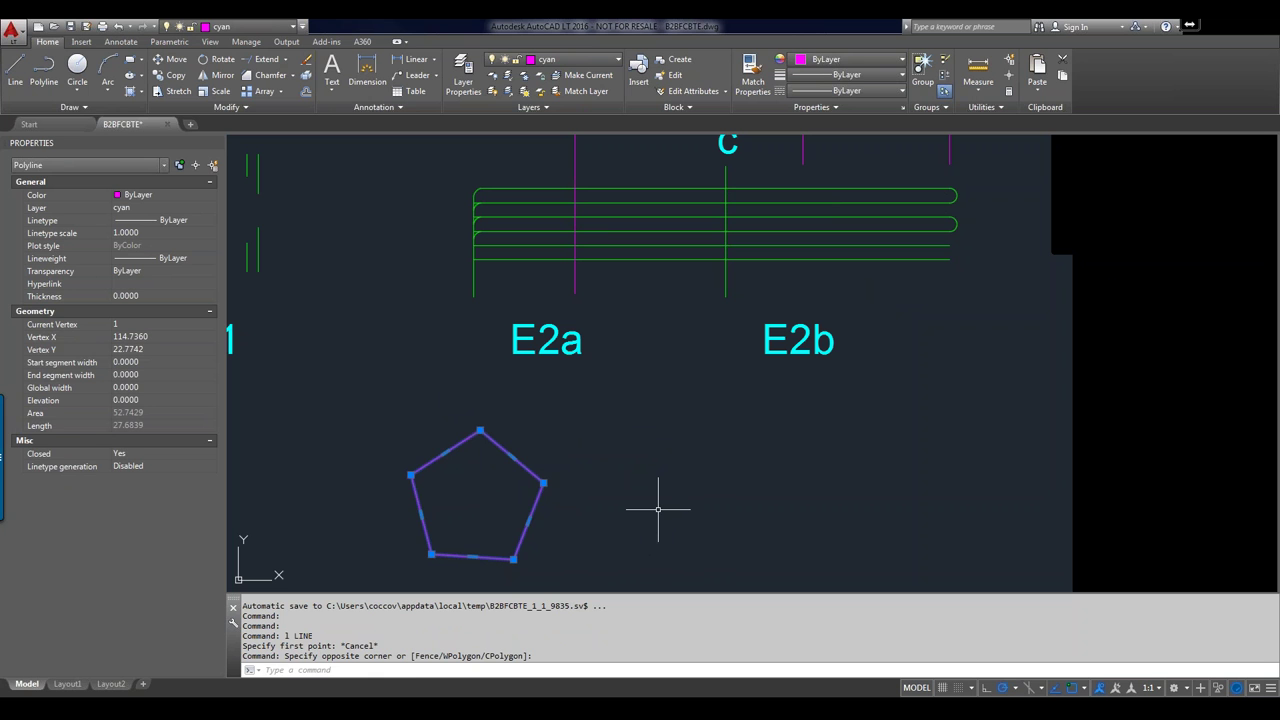
type("osmode")
key("Return")
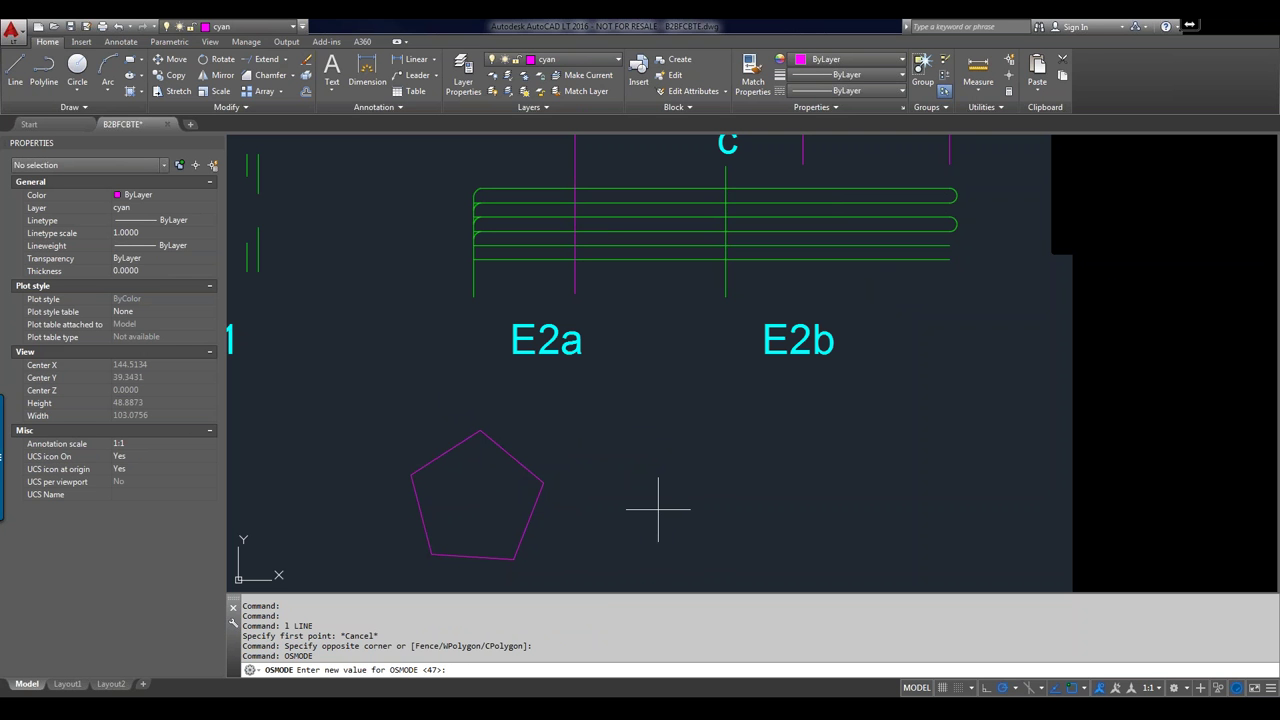
type("1039")
key("Return")
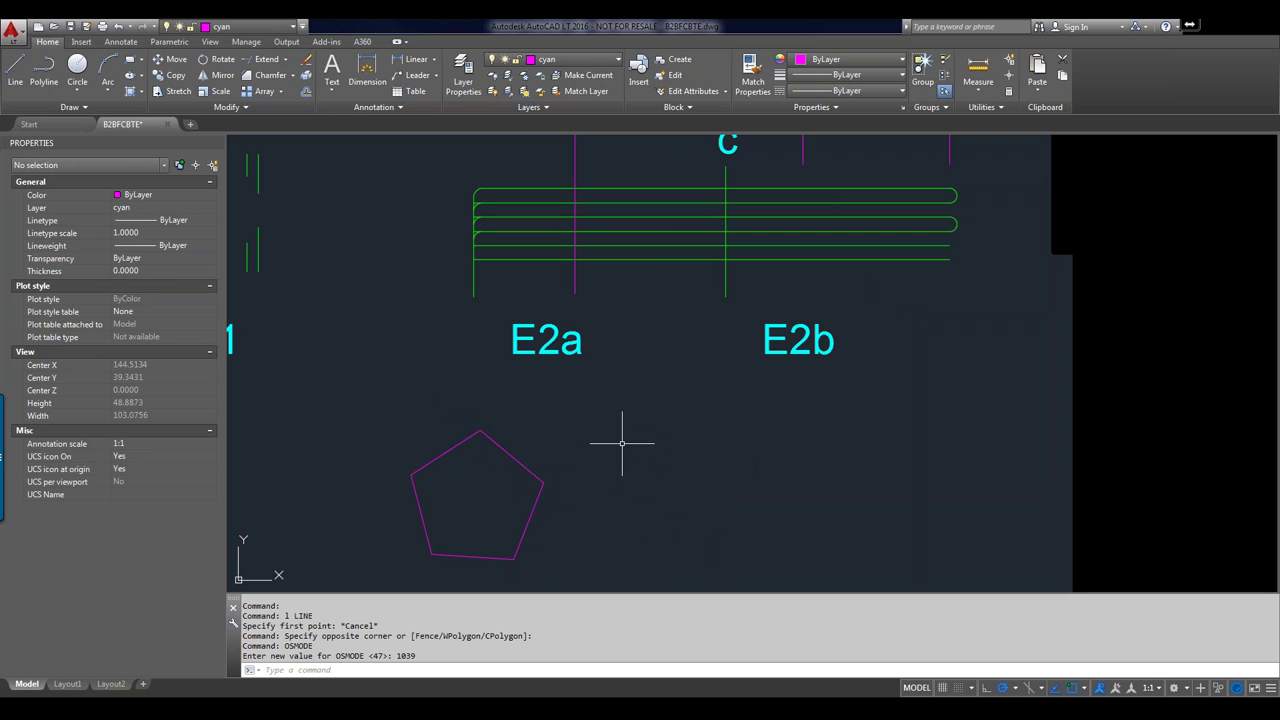
Step: Start a line beside the pentagon to test snapping to the pentagon's geometric center, and cancel the line
type("L")
key("Return")
left_click(755, 464)
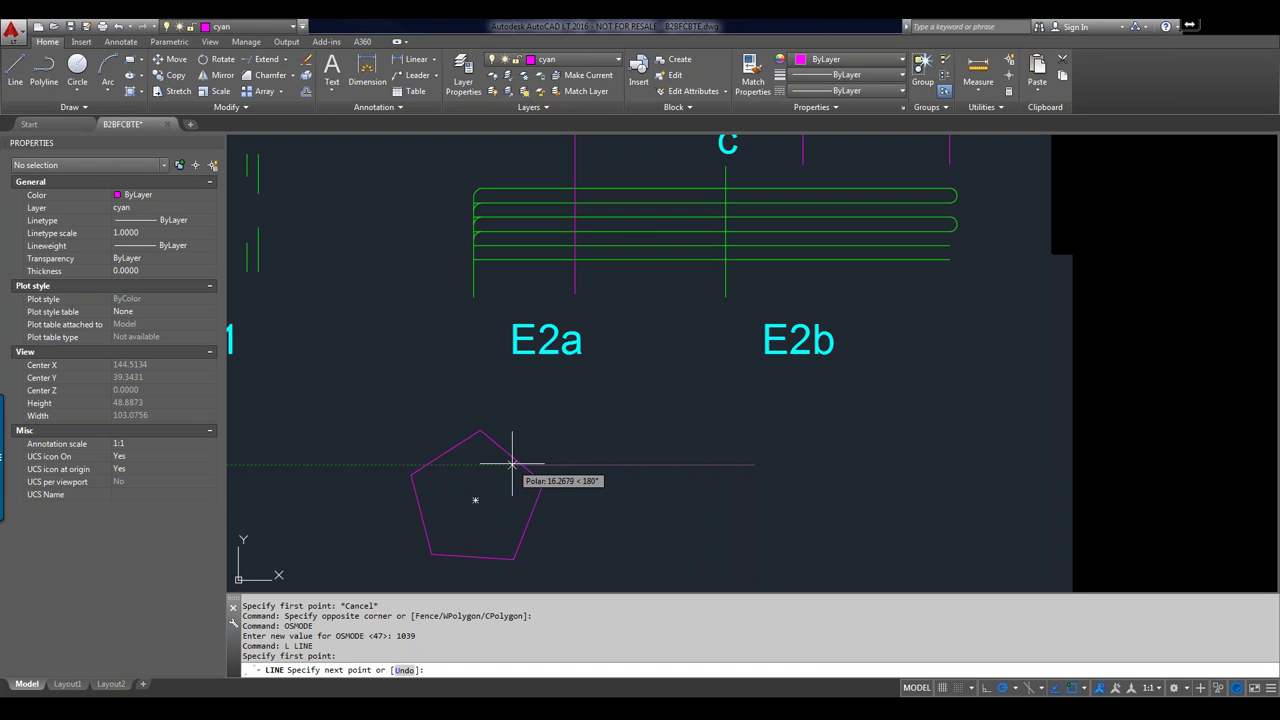
key("Escape")
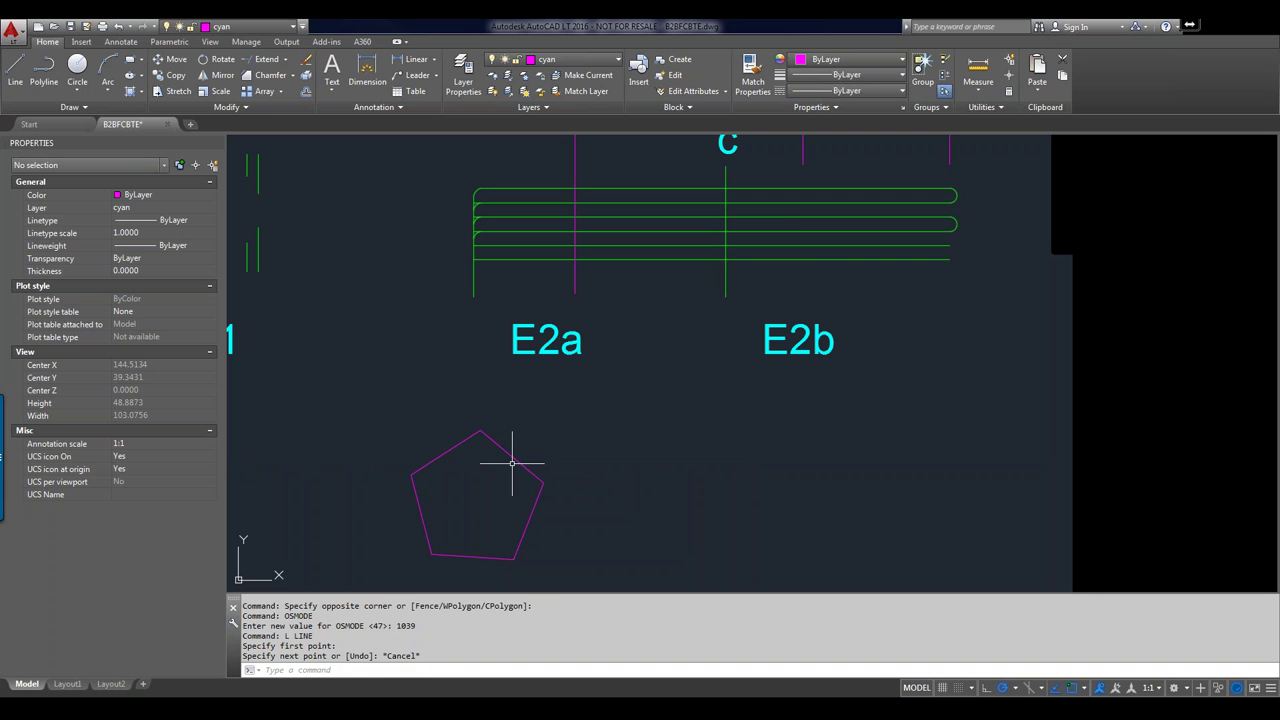
Step: Open the object snap settings
type("OS")
key("Return")
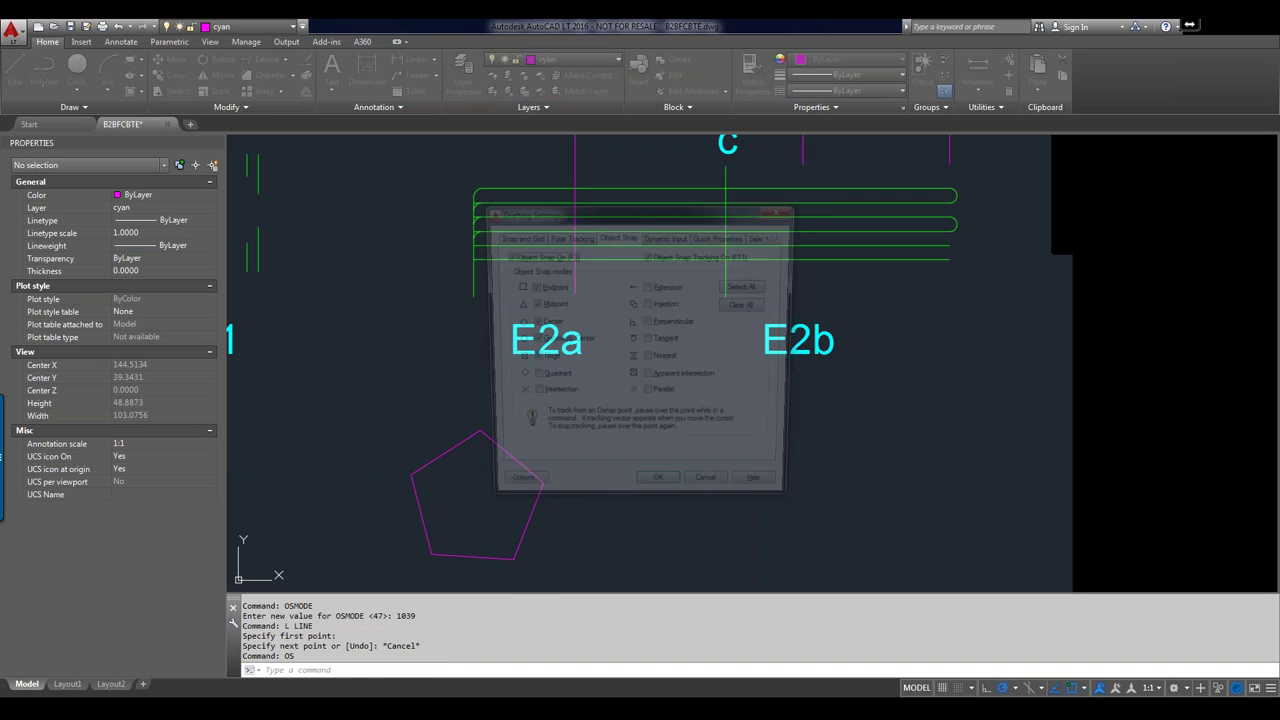